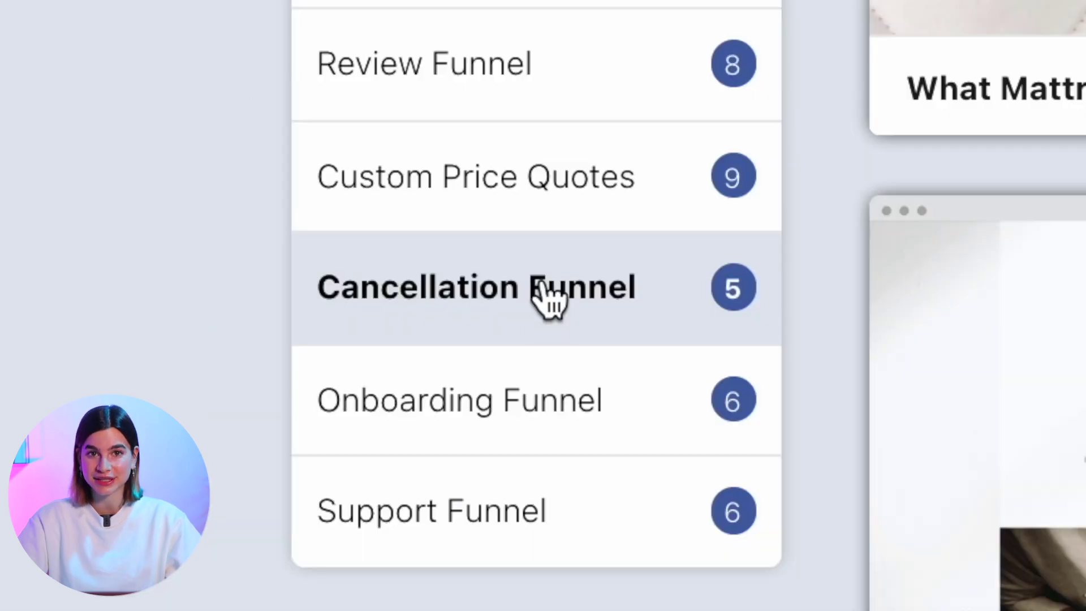
Step: Choose the Onboarding Funnel template category for the new Vegan Cook Box project
{"action": "left_click", "coordinate": [537, 433]}
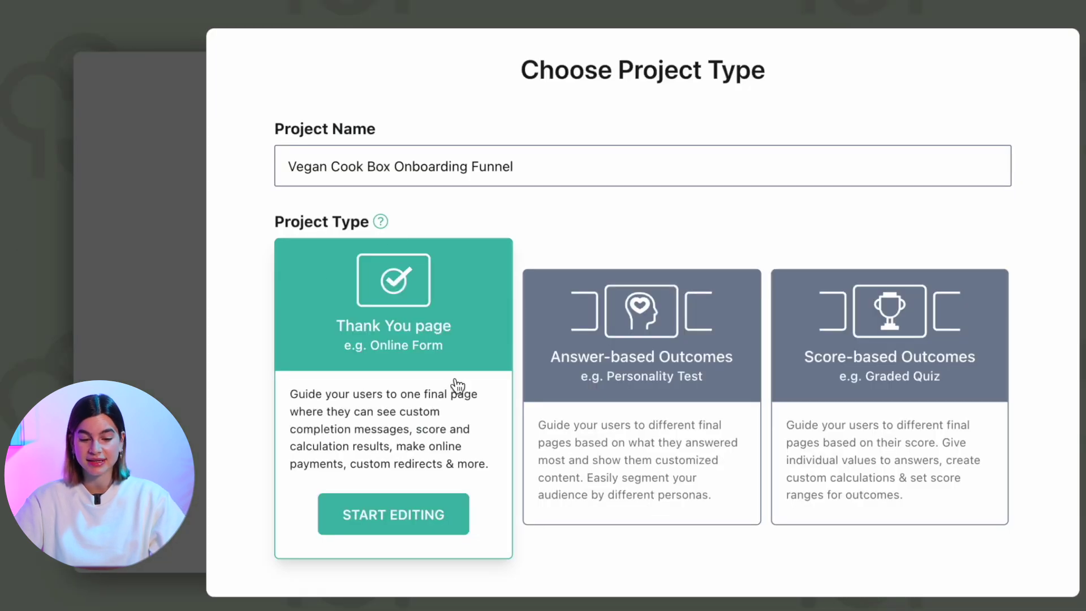
Step: Set the project type to Answer-based Outcomes and open the funnel in the editor
{"action": "left_click", "coordinate": [639, 341]}
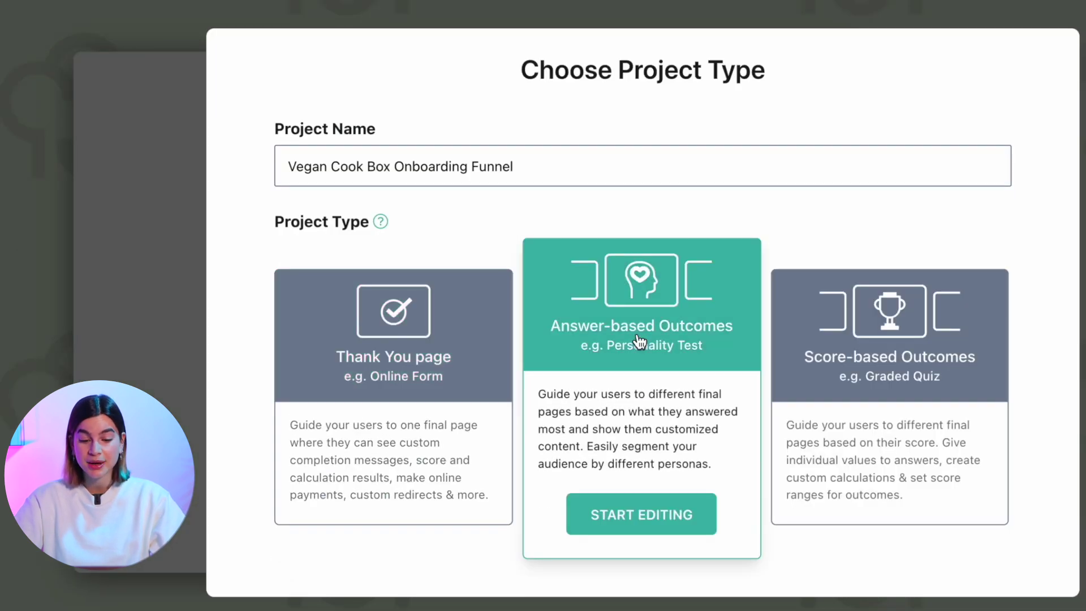
{"action": "left_click", "coordinate": [629, 526]}
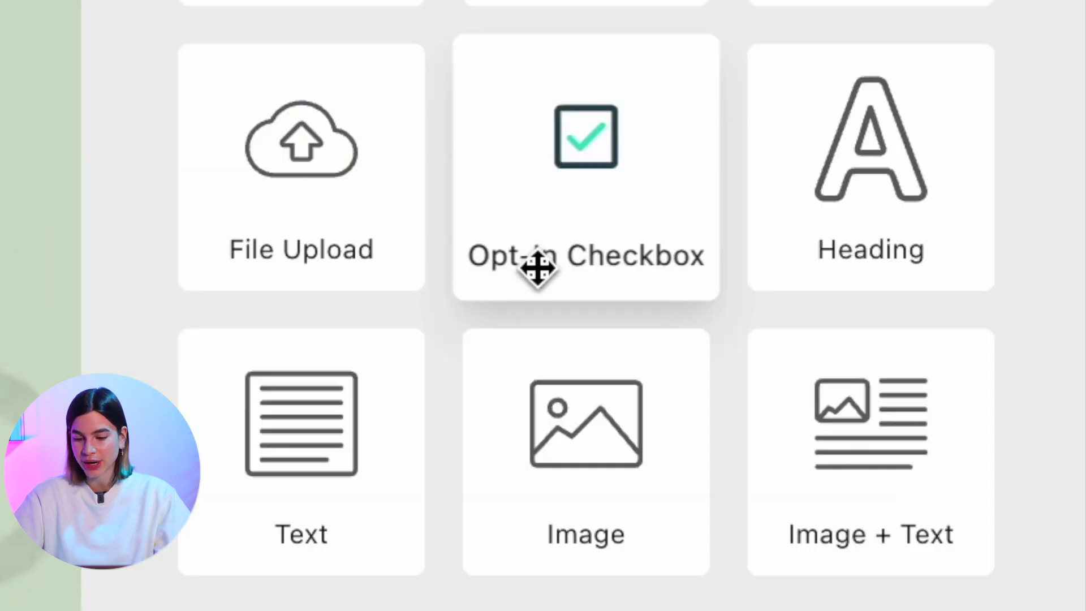
Step: Add involve_me_logo_2.png at 40% size atop page 1 and delete the chef-hat logo
{"action": "left_click_drag", "start_coordinate": [569, 418], "coordinate": [433, 191]}
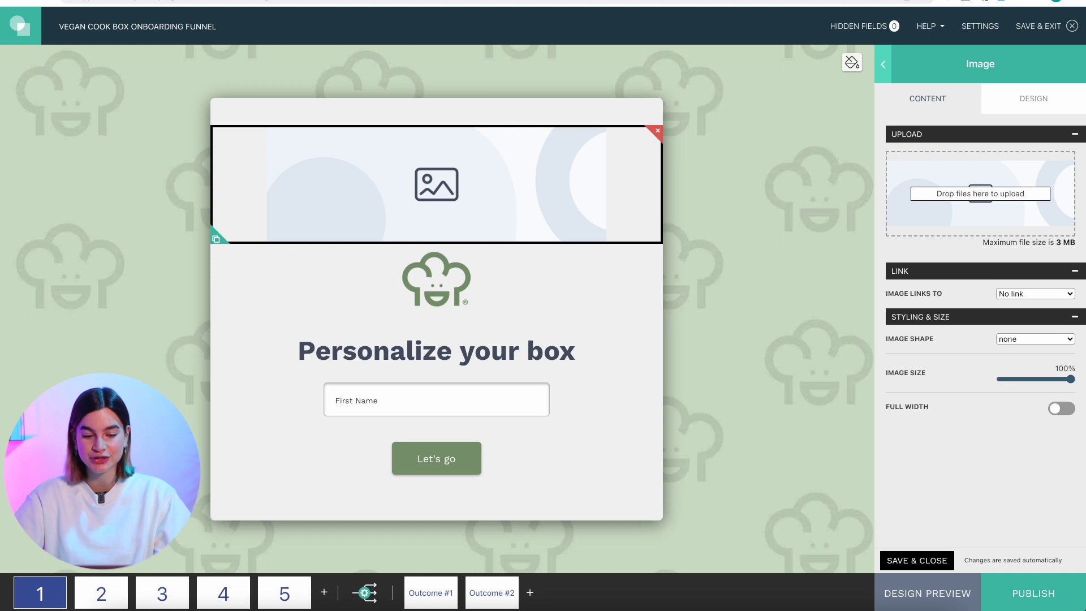
{"action": "left_click_drag", "start_coordinate": [238, 608], "coordinate": [983, 195]}
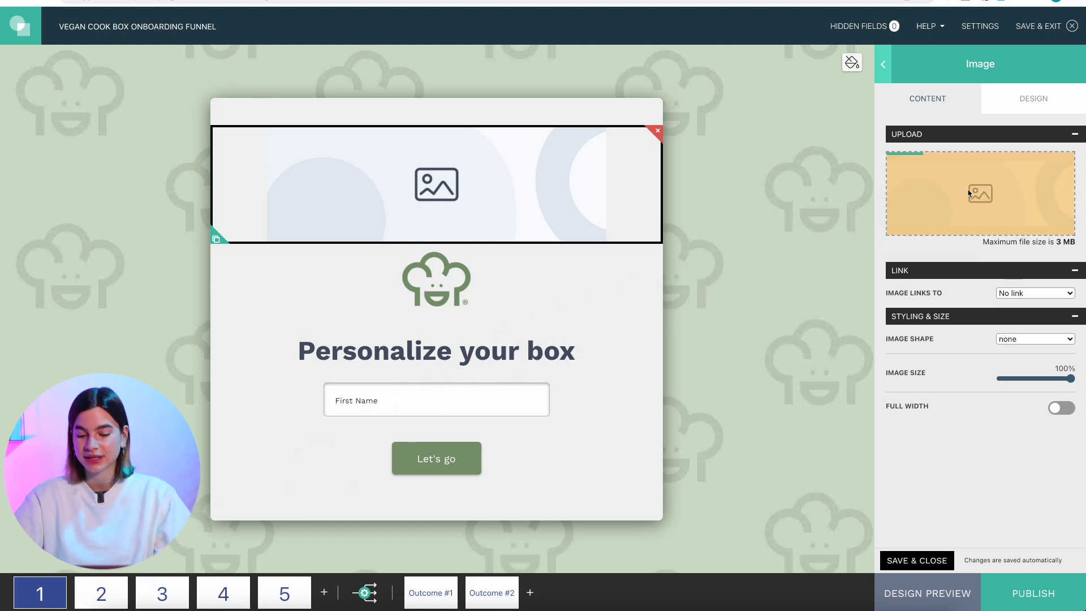
{"action": "left_click_drag", "start_coordinate": [1071, 379], "coordinate": [1016, 388]}
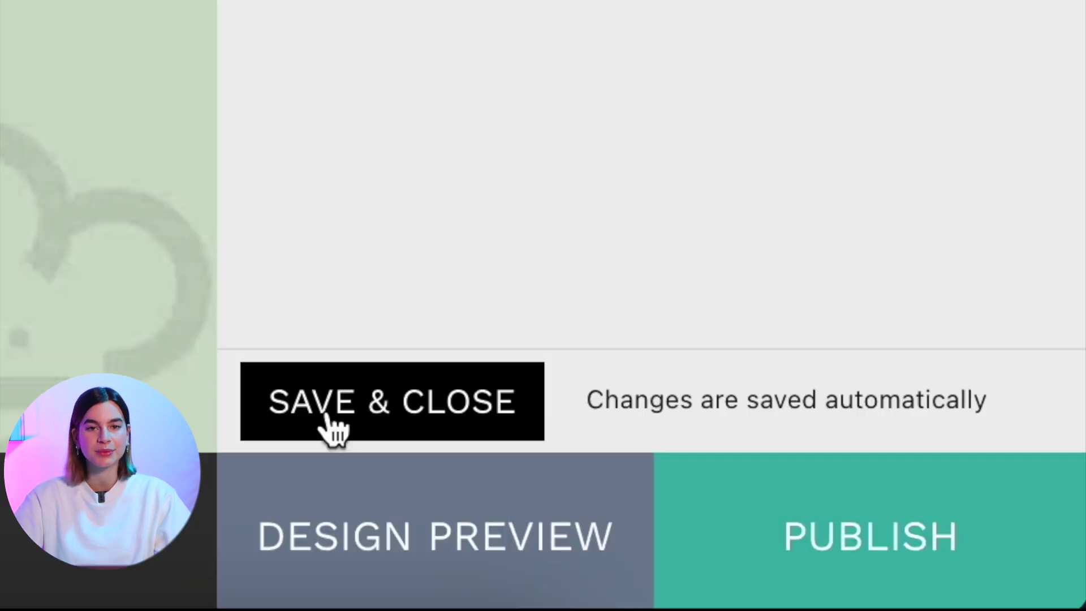
{"action": "left_click", "coordinate": [334, 430]}
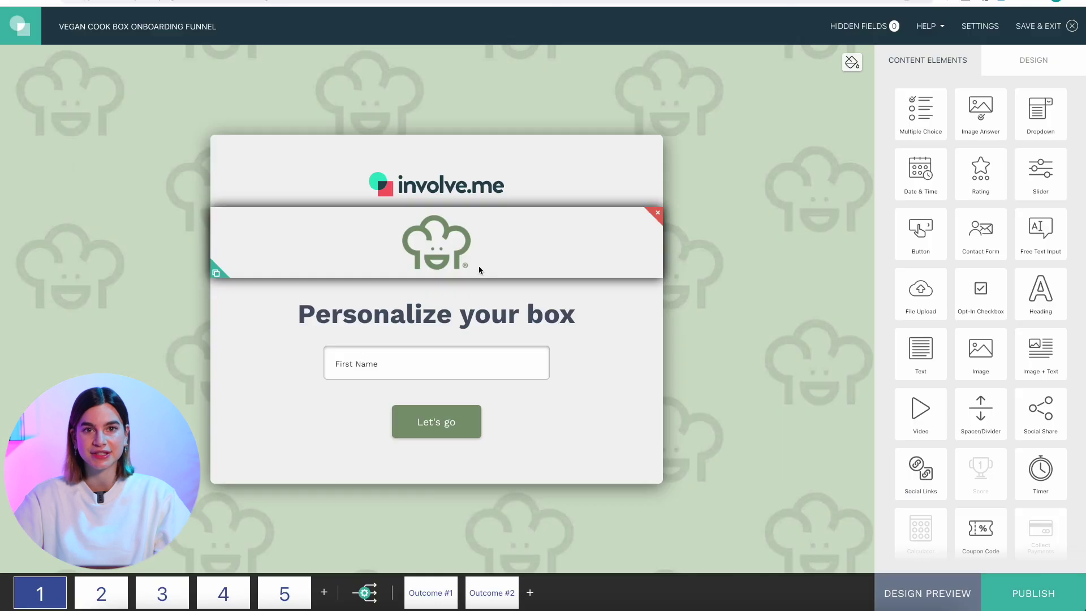
{"action": "left_click", "coordinate": [651, 213]}
Step: Review the fonts, colours and background in the General Project Design settings
{"action": "left_click", "coordinate": [1040, 57]}
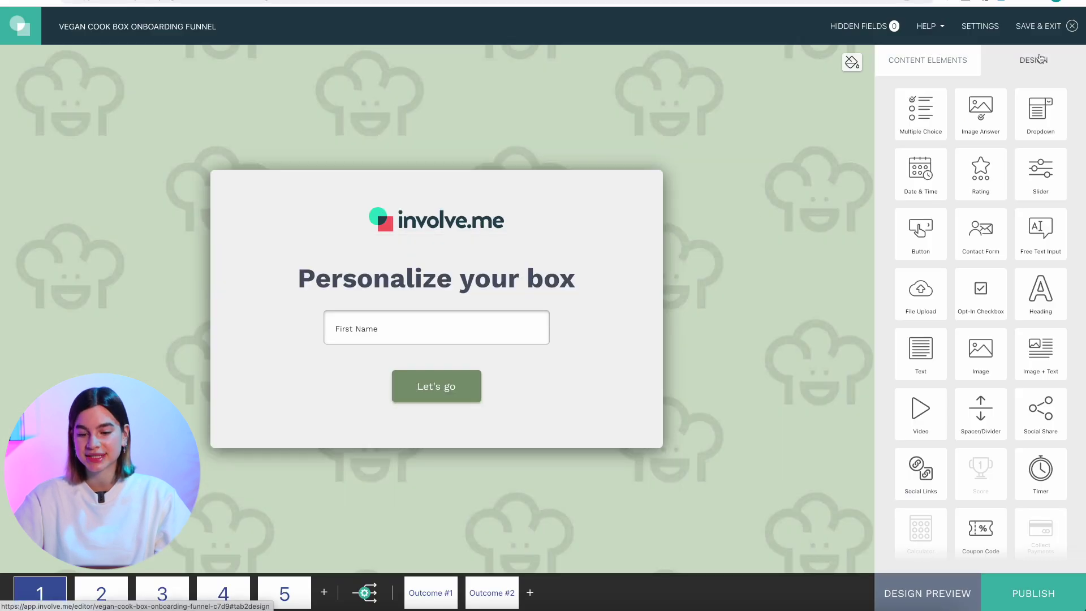
{"action": "left_click", "coordinate": [957, 159]}
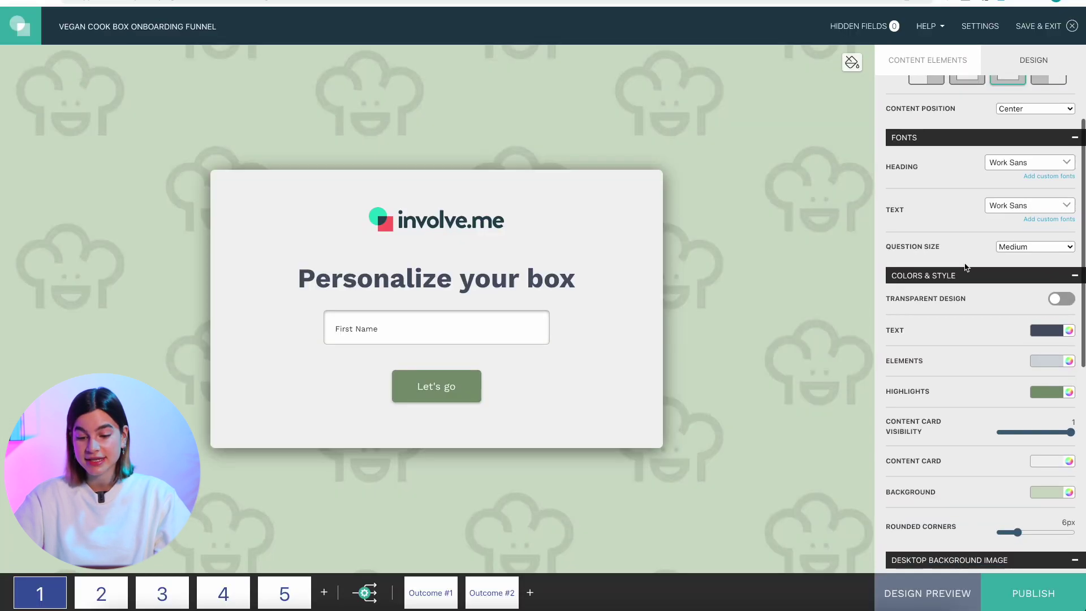
{"action": "scroll", "coordinate": [965, 263], "scroll_direction": "down", "scroll_amount": 3}
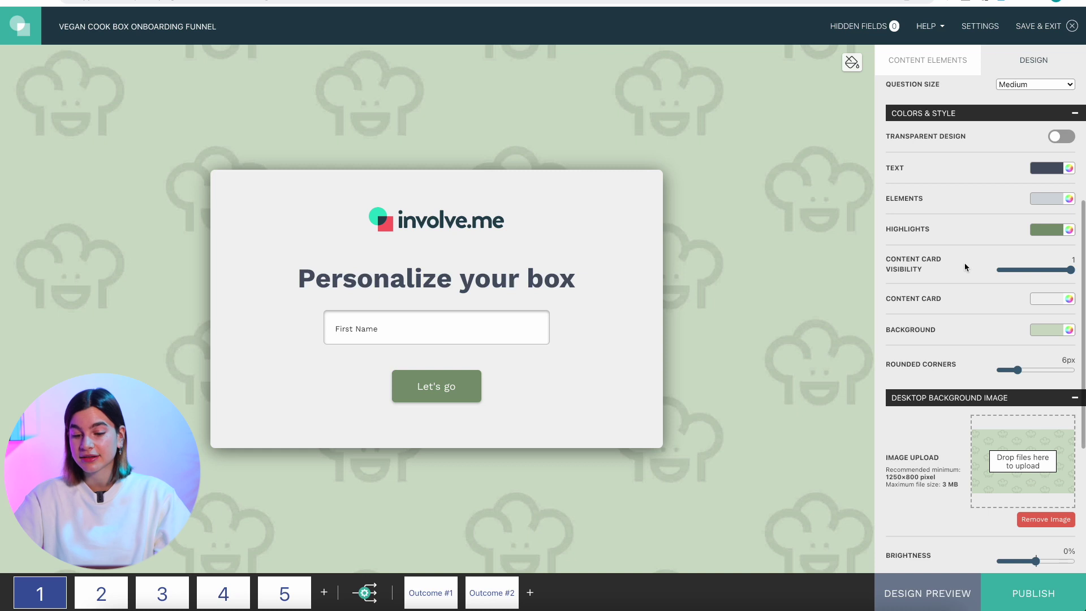
{"action": "scroll", "coordinate": [965, 263], "scroll_direction": "down", "scroll_amount": 3}
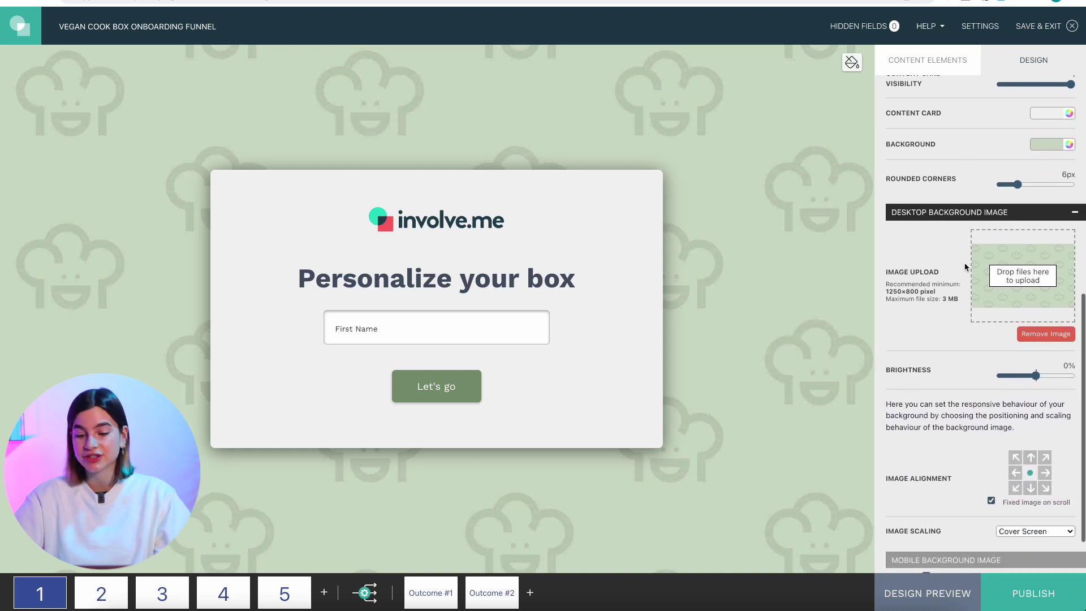
{"action": "scroll", "coordinate": [965, 262], "scroll_direction": "down", "scroll_amount": 1}
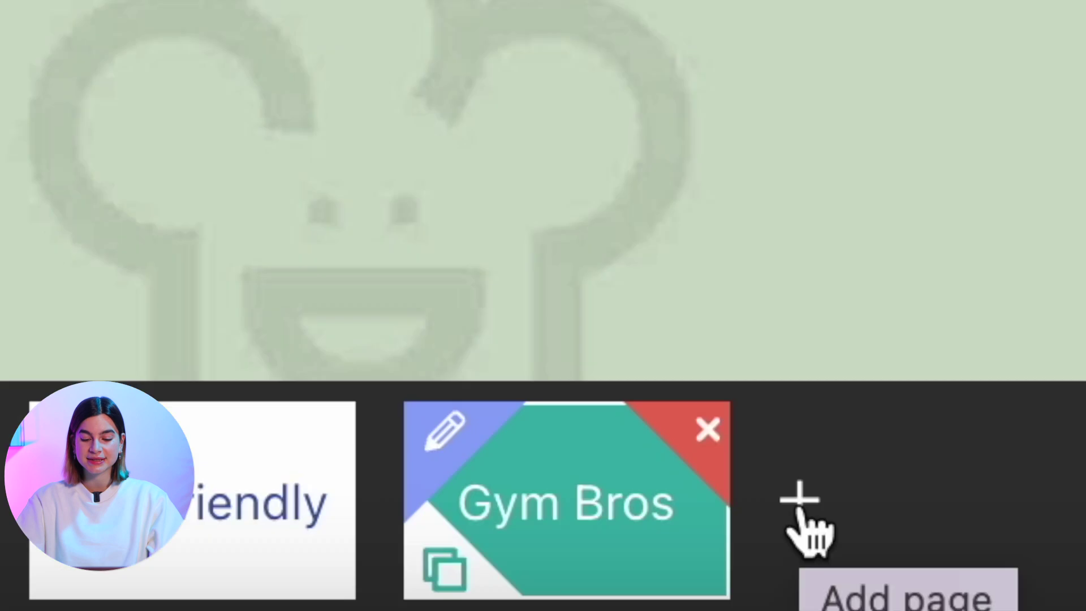
Step: Add an outcome after the existing outcome tiles and title it 'Vegan'
{"action": "left_click", "coordinate": [800, 504]}
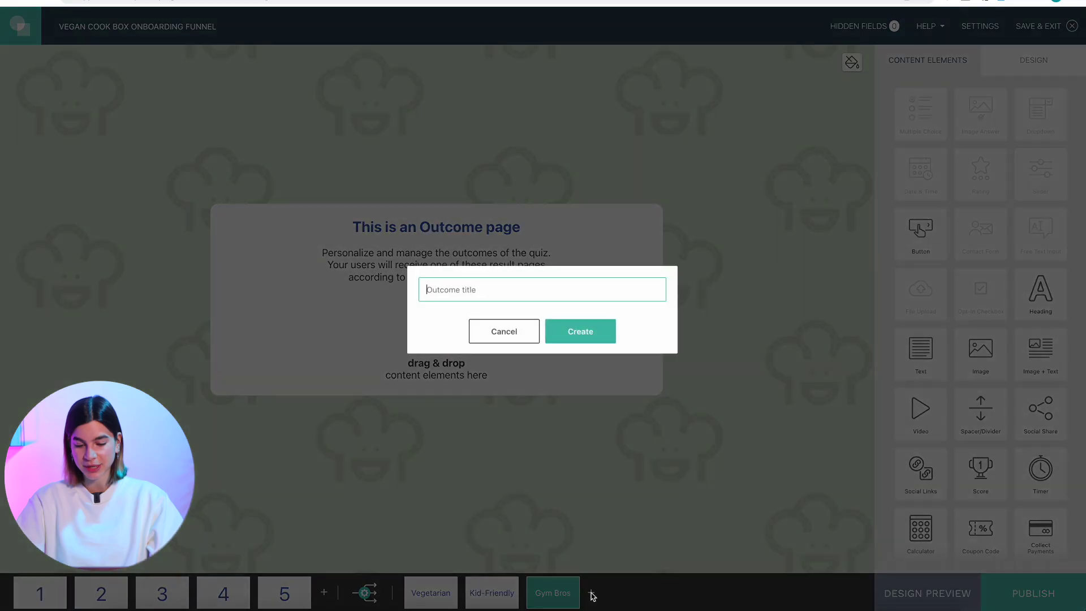
{"action": "type", "text": "Vegan"}
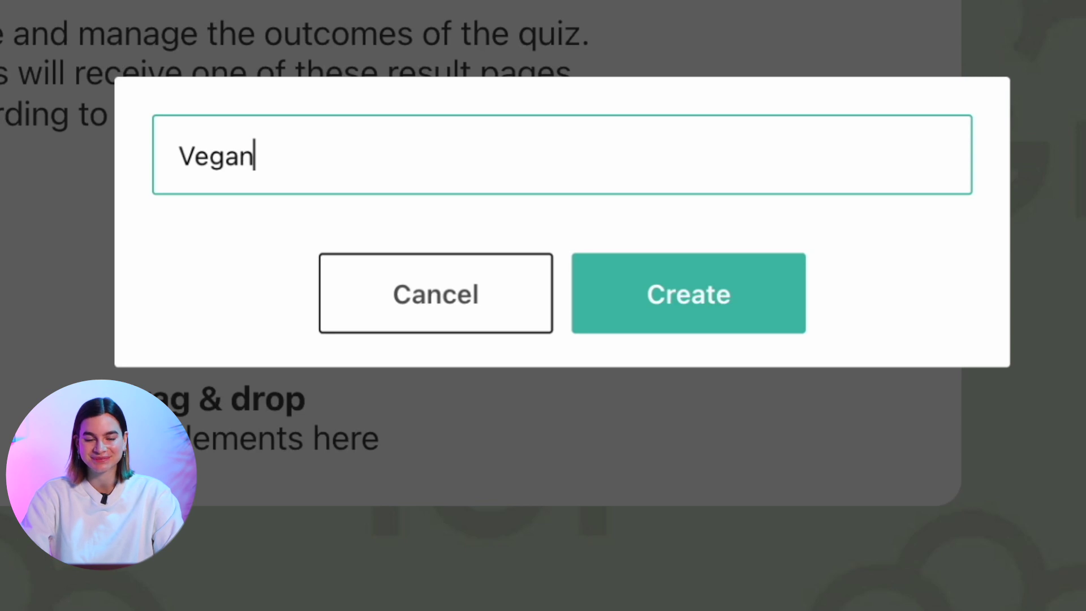
{"action": "key", "text": "Return"}
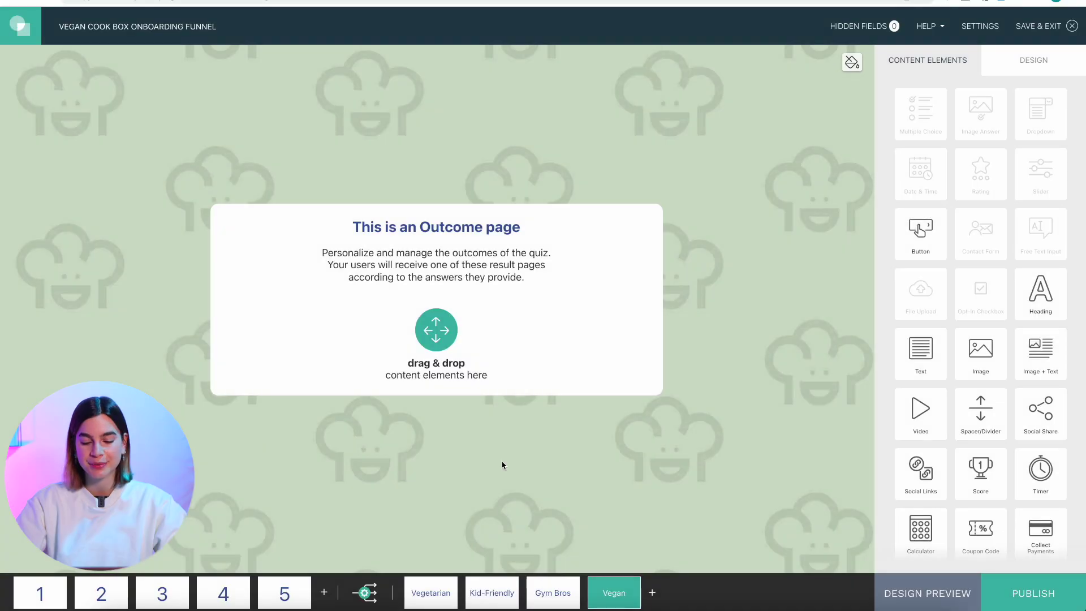
{"action": "mouse_move", "coordinate": [611, 583]}
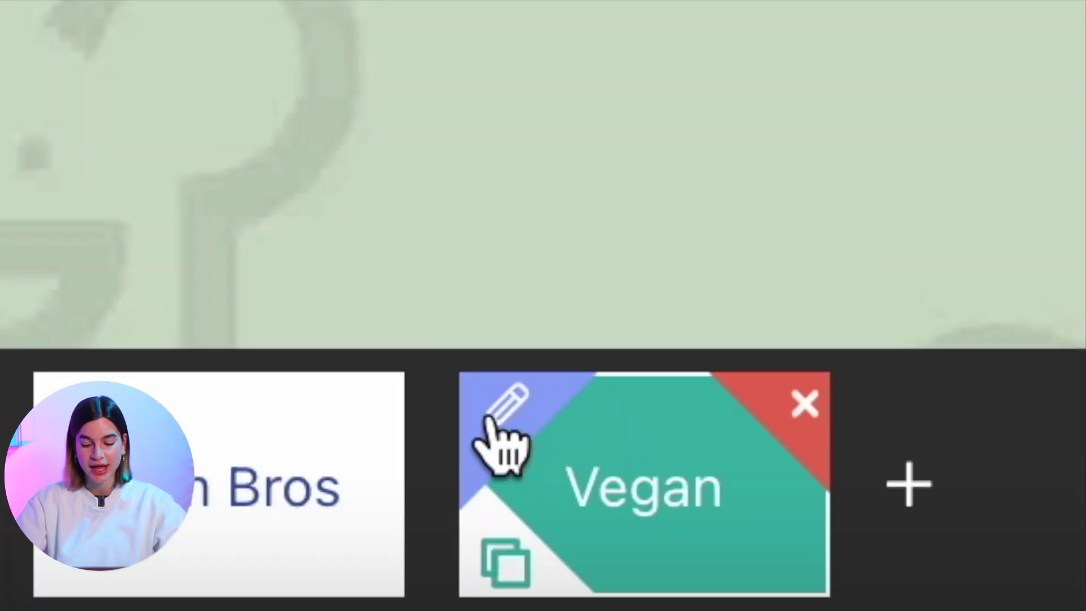
{"action": "left_click", "coordinate": [488, 418]}
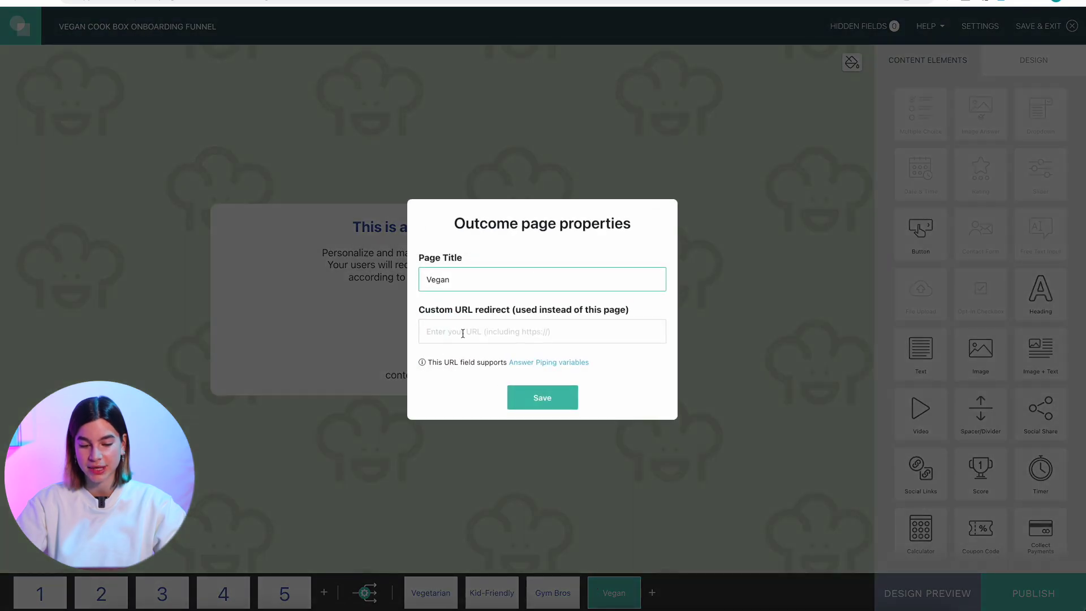
{"action": "left_click", "coordinate": [463, 334]}
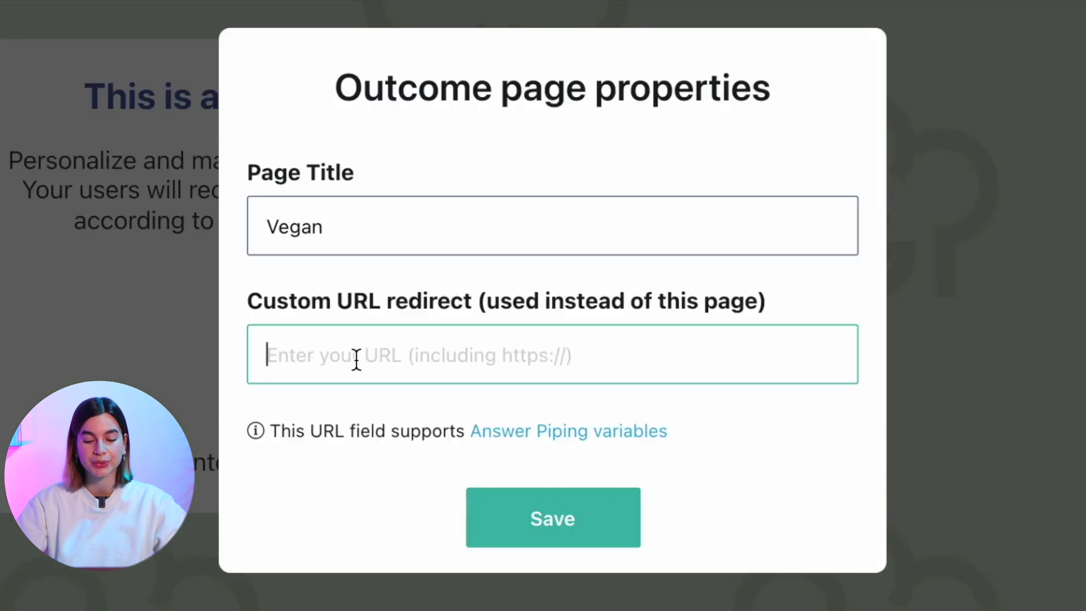
{"action": "type", "text": "www.bobbiesbox.com/vegan"}
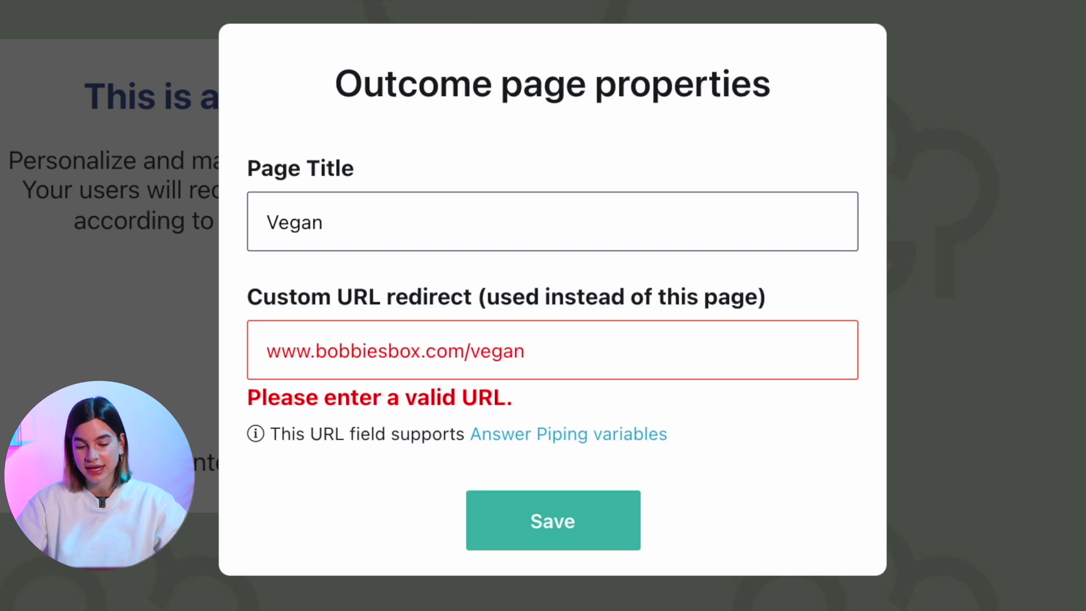
{"action": "left_click", "coordinate": [546, 543]}
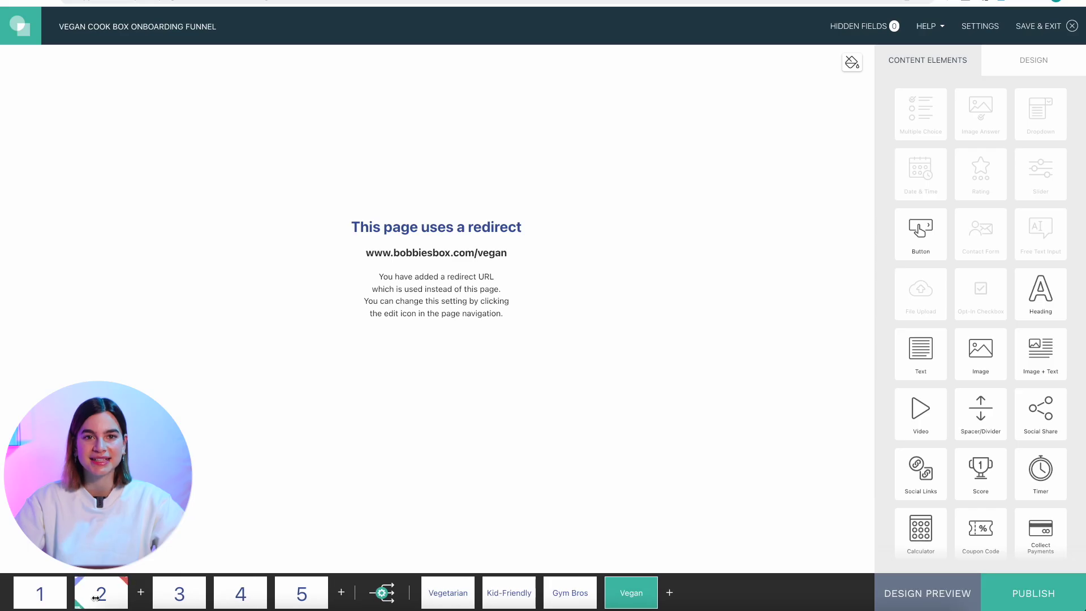
Step: Switch to page 2, the Pick box type question
{"action": "left_click", "coordinate": [95, 598]}
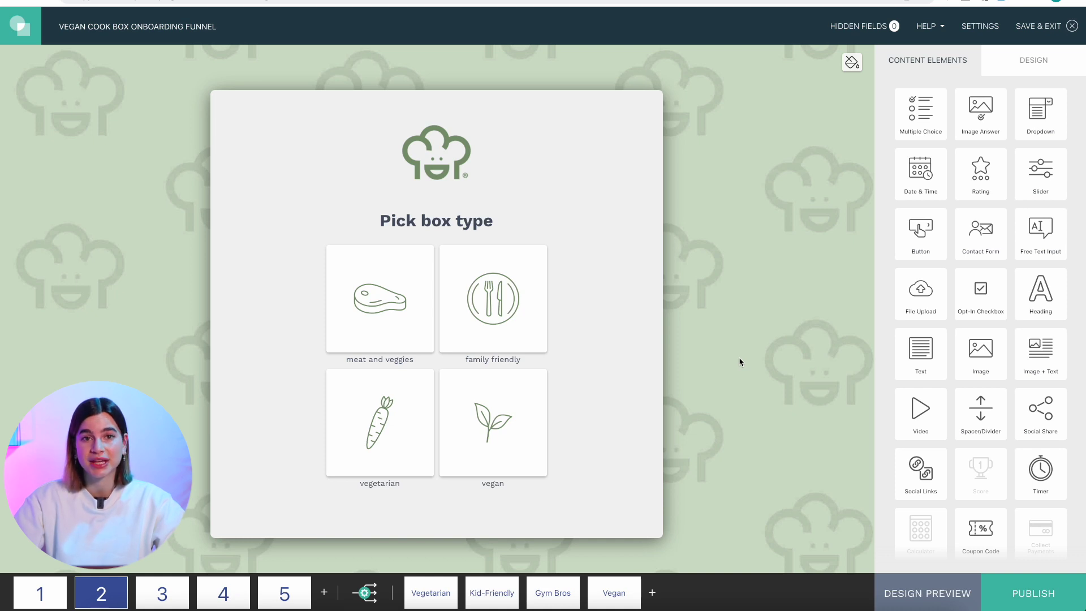
Step: Review pages 3, 4 and 5: household sliders, allergies and the Who is the box for? form
{"action": "left_click", "coordinate": [168, 594]}
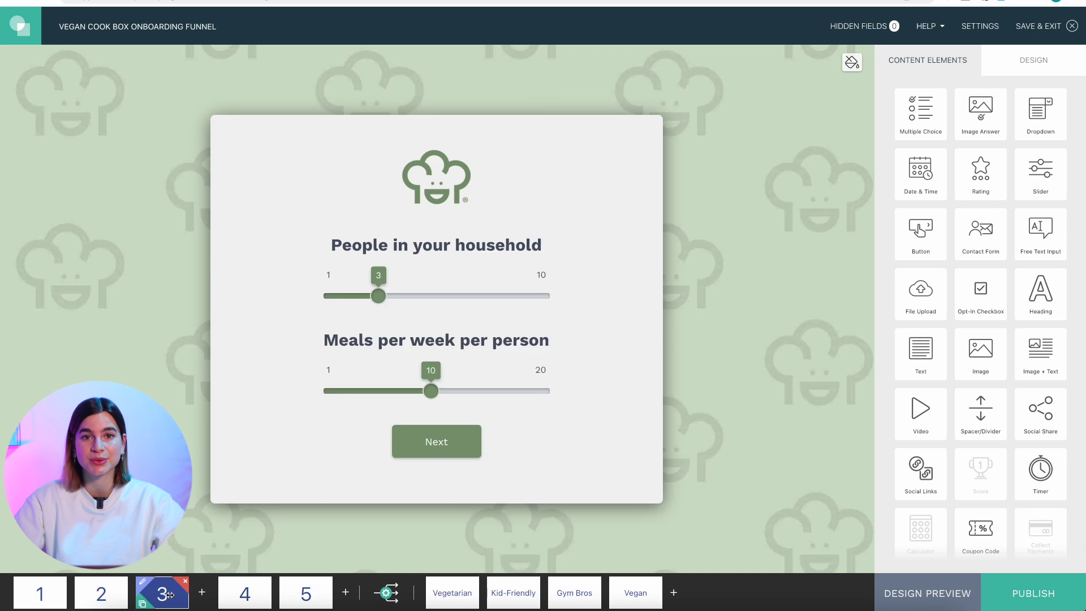
{"action": "left_click", "coordinate": [225, 594]}
{"action": "left_click", "coordinate": [293, 596]}
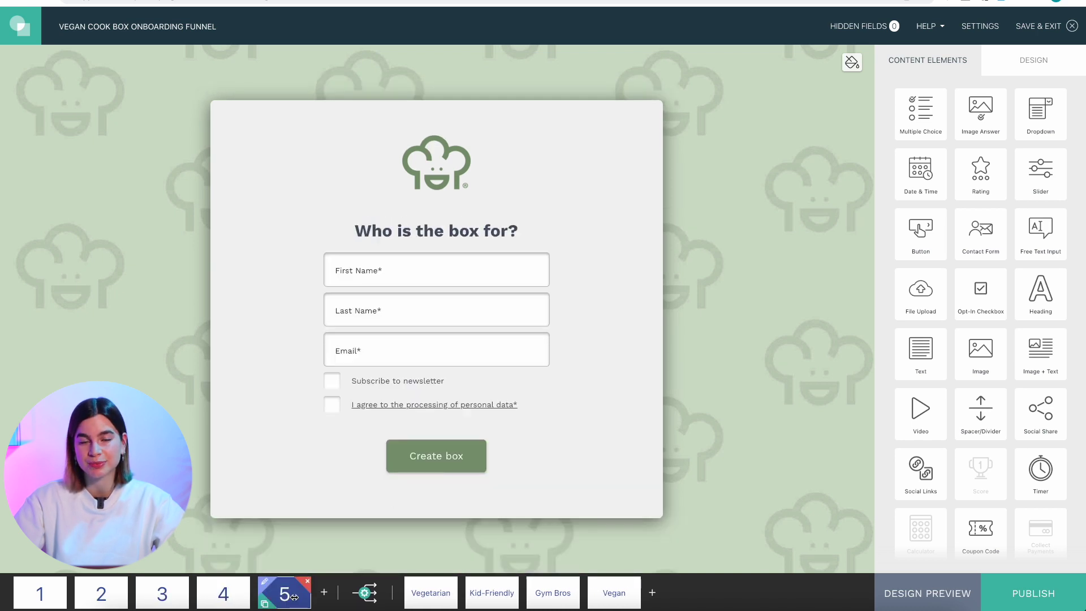
Step: Back on Pick box type, open the meat and veggies answer's Map to outcome dropdown
{"action": "left_click", "coordinate": [100, 595]}
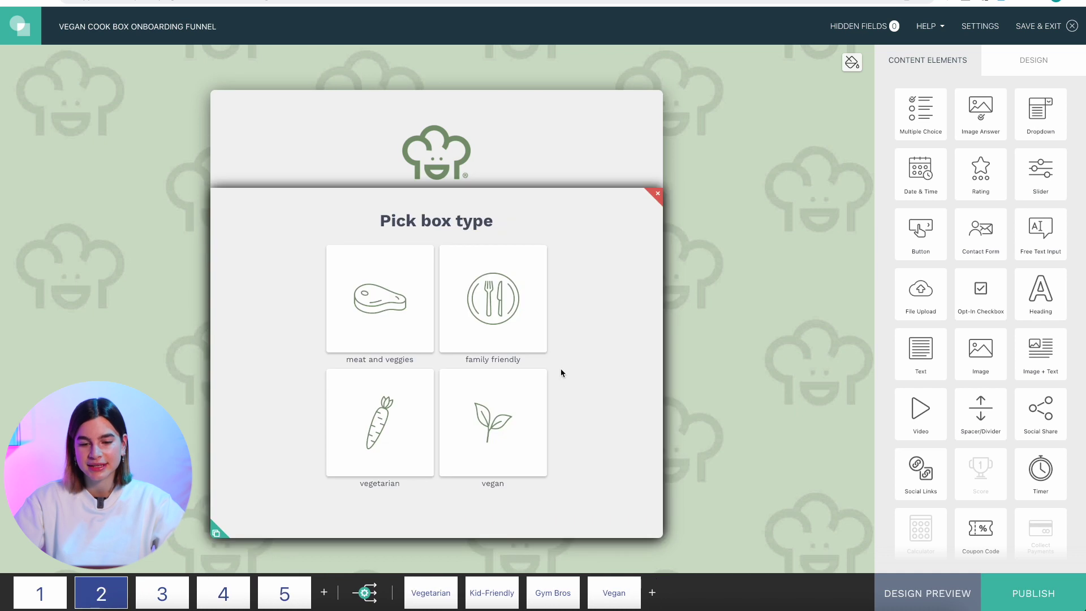
{"action": "left_click", "coordinate": [616, 348]}
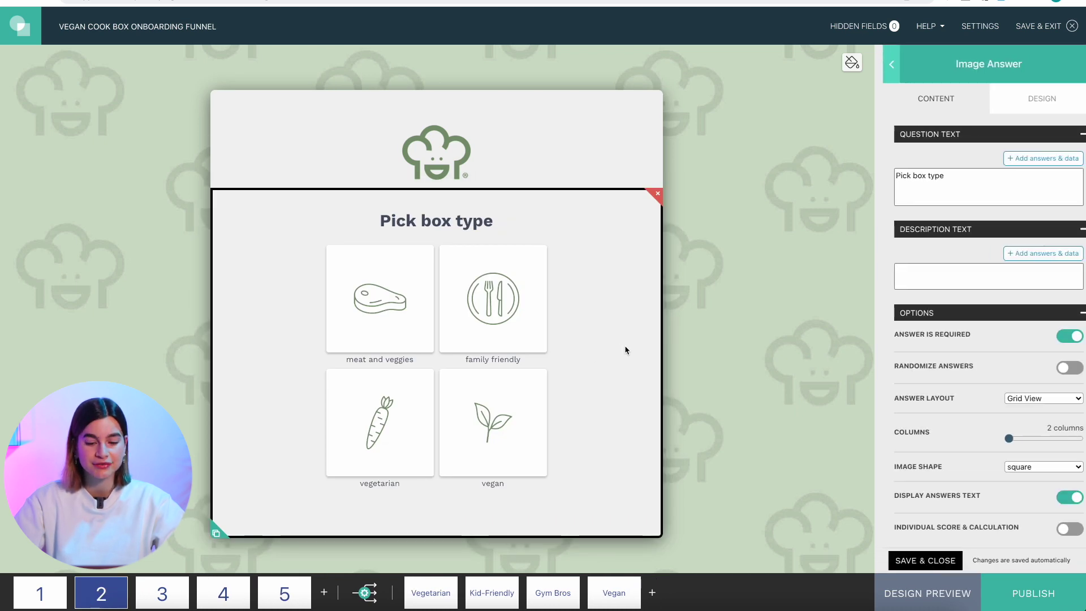
{"action": "scroll", "coordinate": [992, 355], "scroll_direction": "down", "scroll_amount": 1}
{"action": "scroll", "coordinate": [992, 355], "scroll_direction": "down", "scroll_amount": 10}
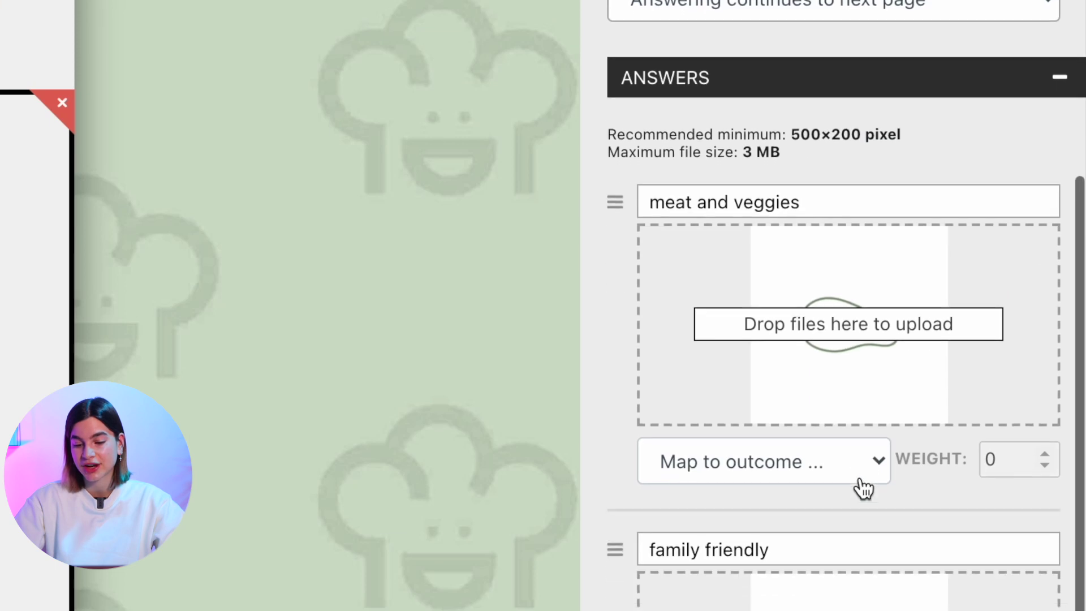
{"action": "scroll", "coordinate": [862, 486], "scroll_direction": "down", "scroll_amount": 1}
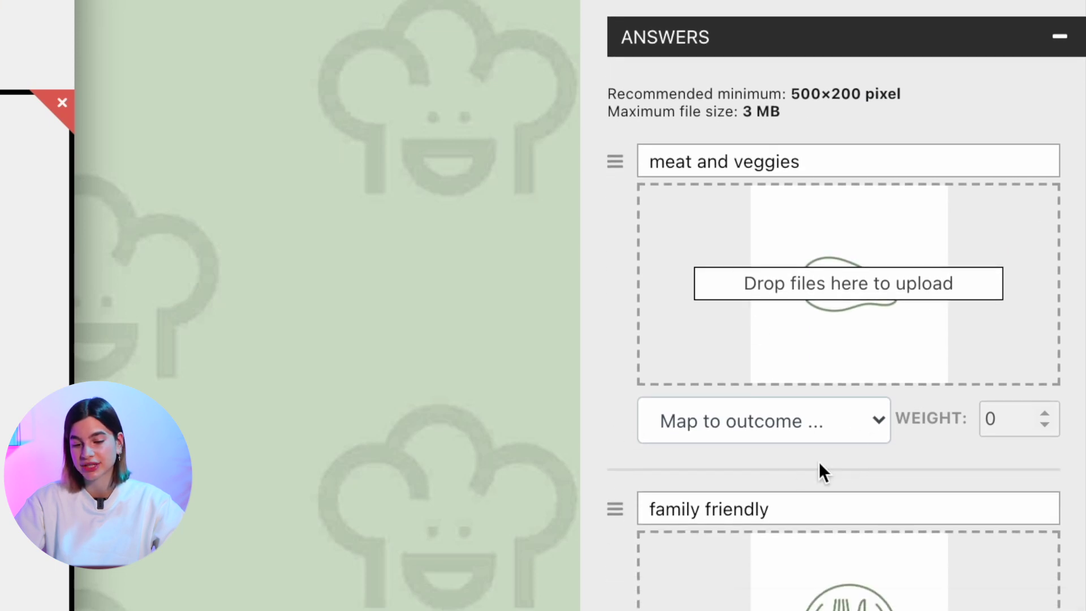
{"action": "left_click", "coordinate": [846, 422]}
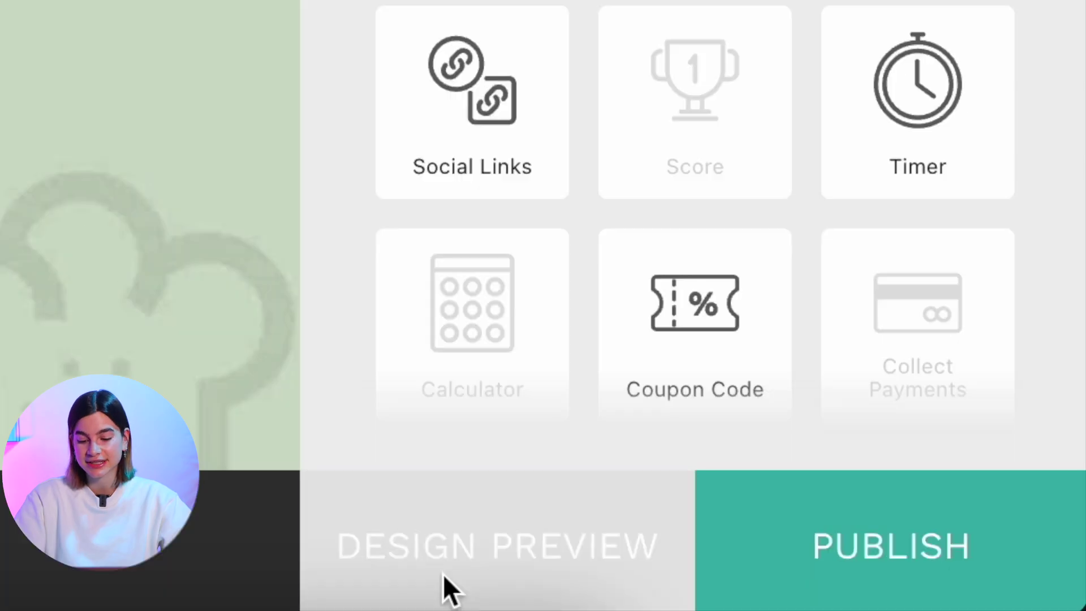
Step: Open the funnel's design preview
{"action": "left_click", "coordinate": [913, 604]}
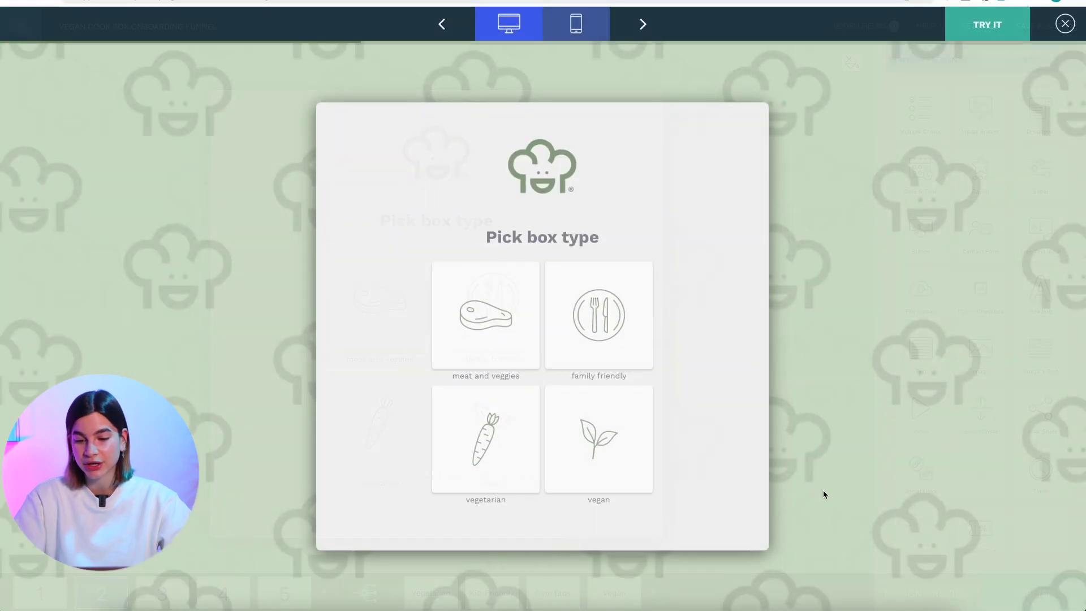
Step: Test-run the funnel with a first name, family friendly and 14 meals, then start publishing
{"action": "left_click", "coordinate": [968, 34]}
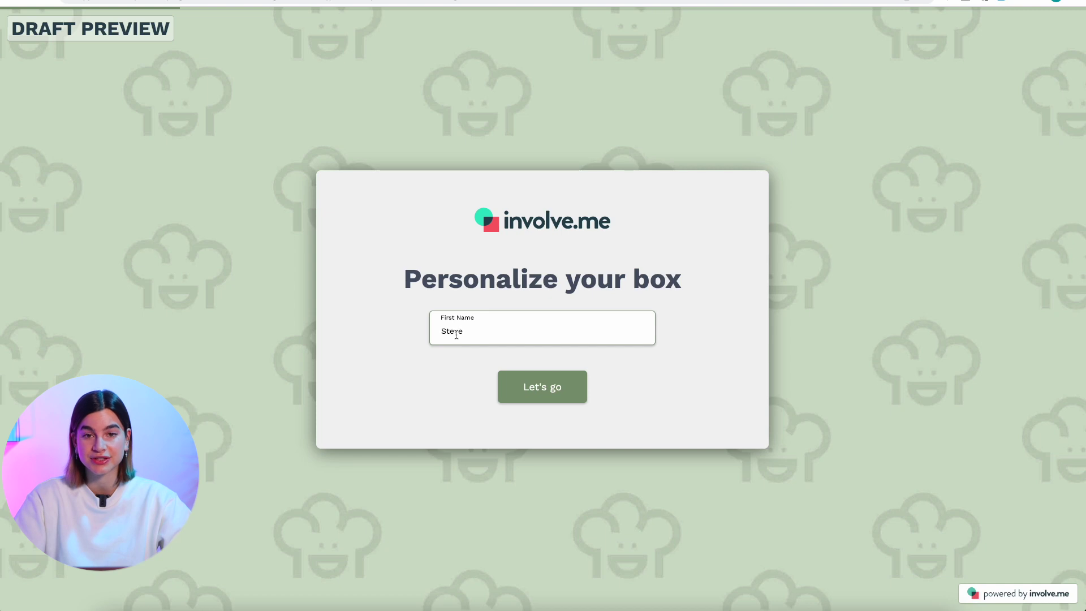
{"action": "left_click", "coordinate": [534, 388]}
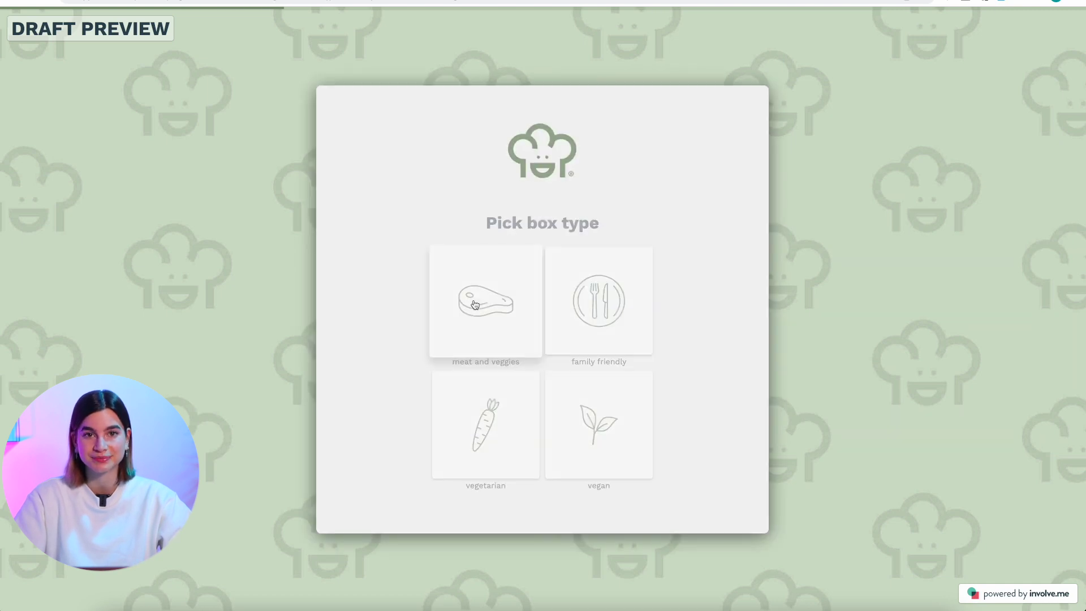
{"action": "left_click", "coordinate": [607, 329]}
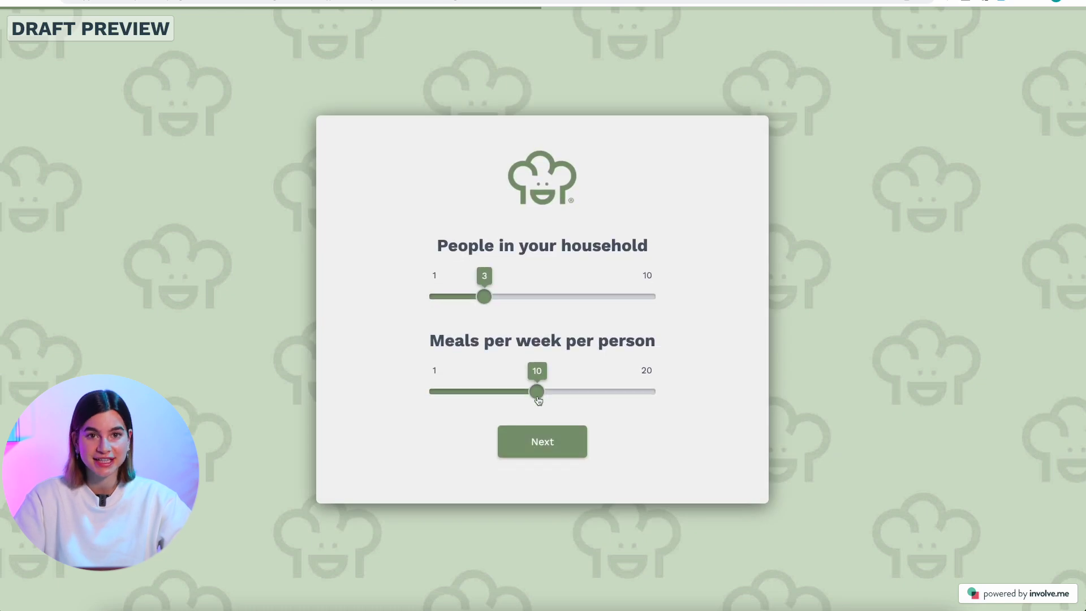
{"action": "left_click_drag", "start_coordinate": [538, 400], "coordinate": [581, 400]}
{"action": "left_click", "coordinate": [559, 451]}
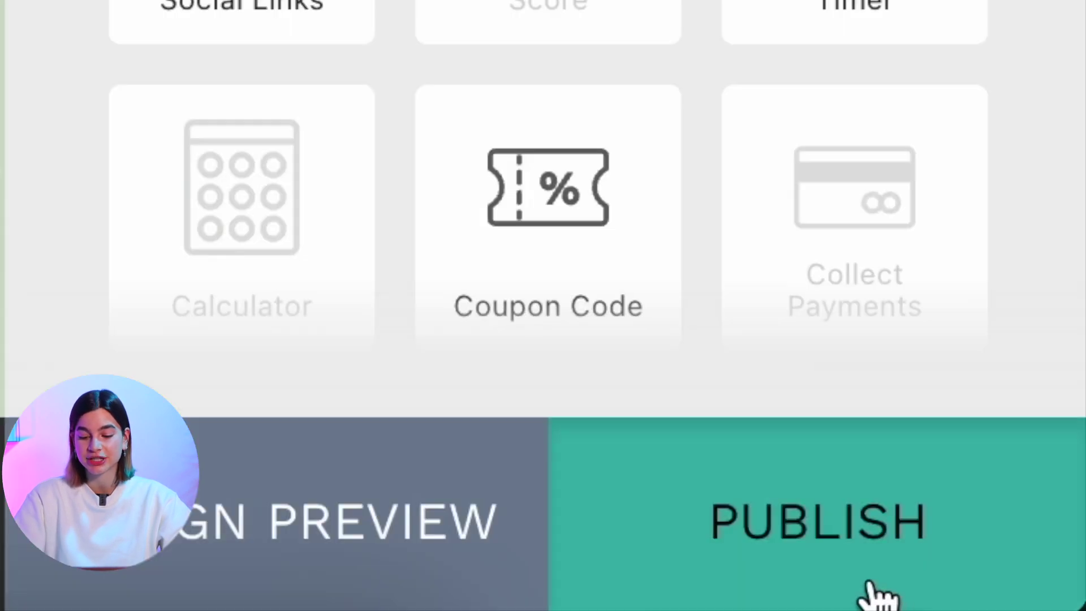
{"action": "left_click", "coordinate": [848, 574]}
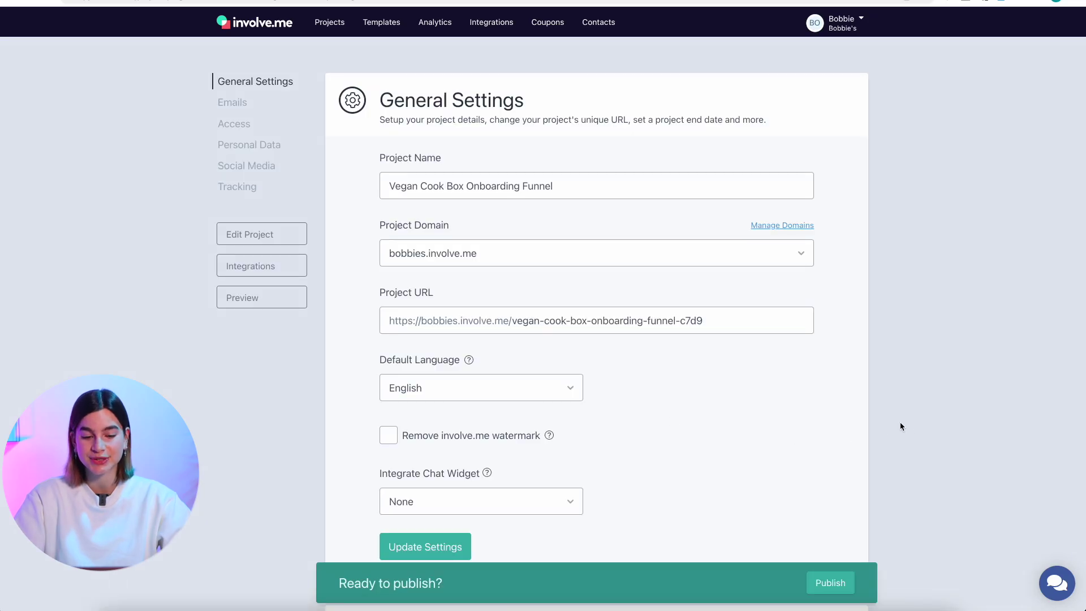
Step: Scroll the project settings down to the Email Notifications options
{"action": "scroll", "coordinate": [902, 426], "scroll_direction": "down", "scroll_amount": 2}
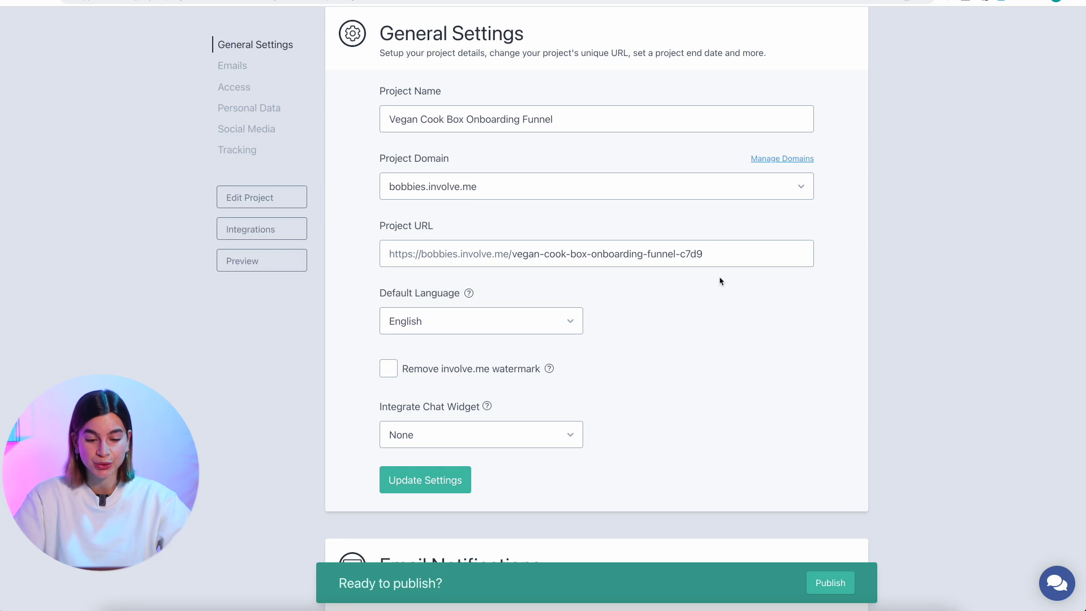
{"action": "scroll", "coordinate": [720, 281], "scroll_direction": "down", "scroll_amount": 8}
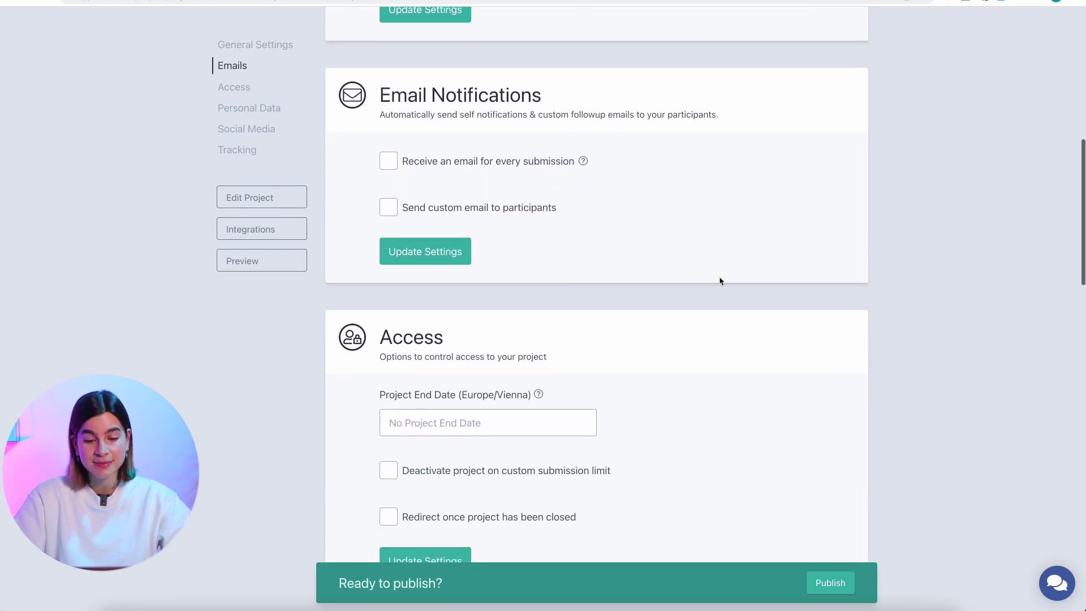
{"action": "scroll", "coordinate": [720, 281], "scroll_direction": "down", "scroll_amount": 14}
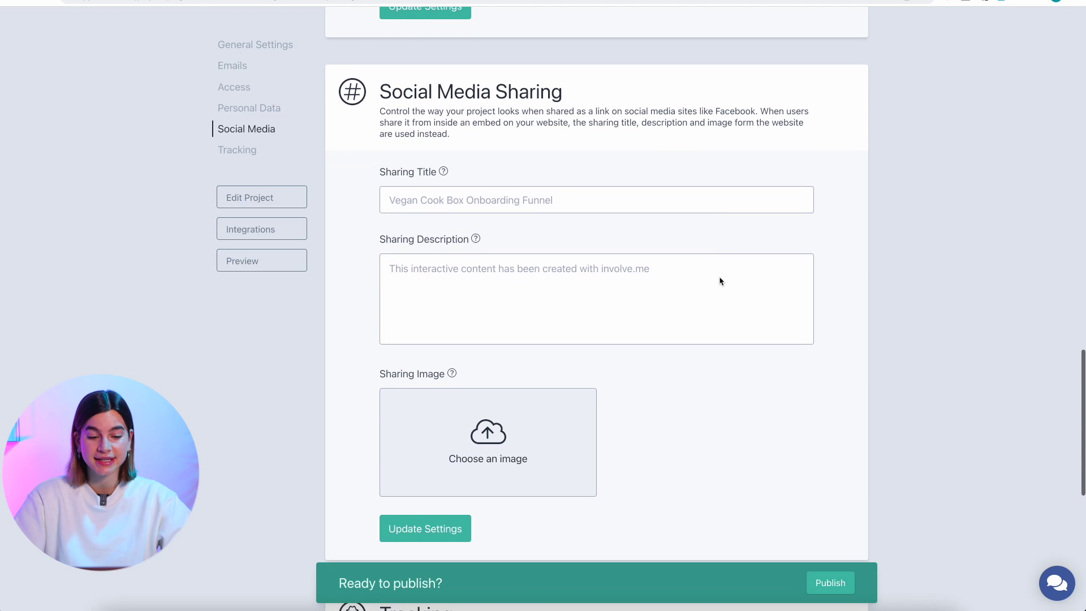
{"action": "scroll", "coordinate": [720, 281], "scroll_direction": "down", "scroll_amount": 8}
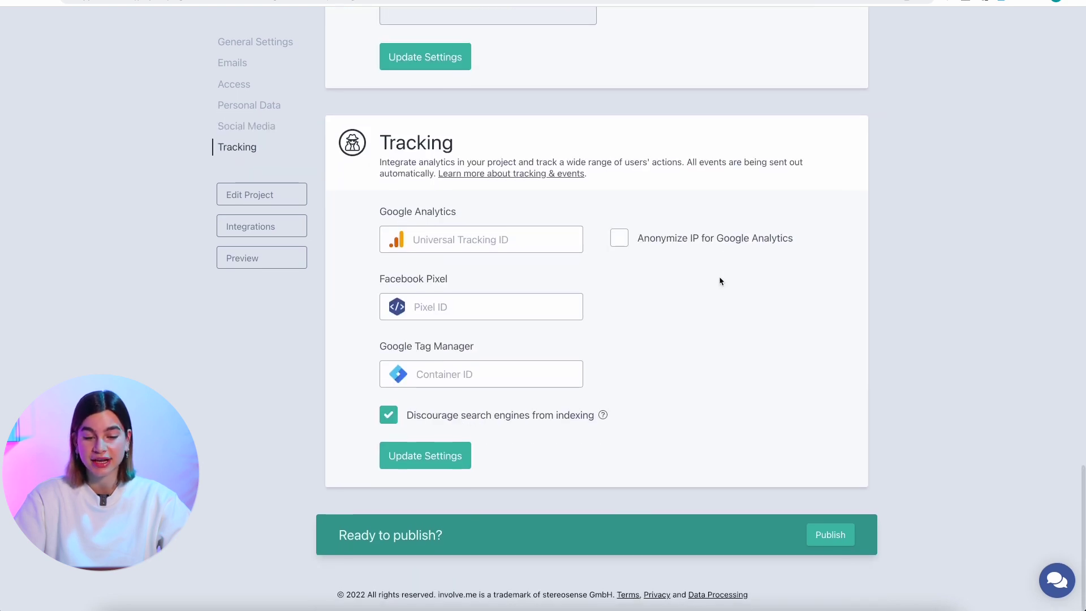
{"action": "scroll", "coordinate": [720, 281], "scroll_direction": "up", "scroll_amount": 3}
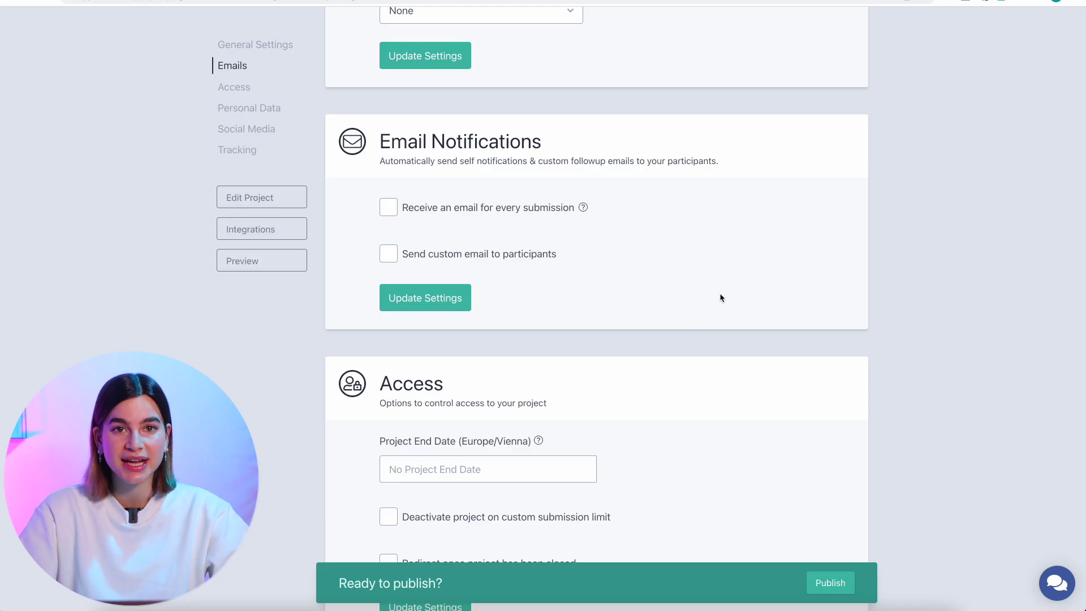
Step: Enable custom participant emails, sending a different email for each outcome
{"action": "left_click", "coordinate": [381, 259]}
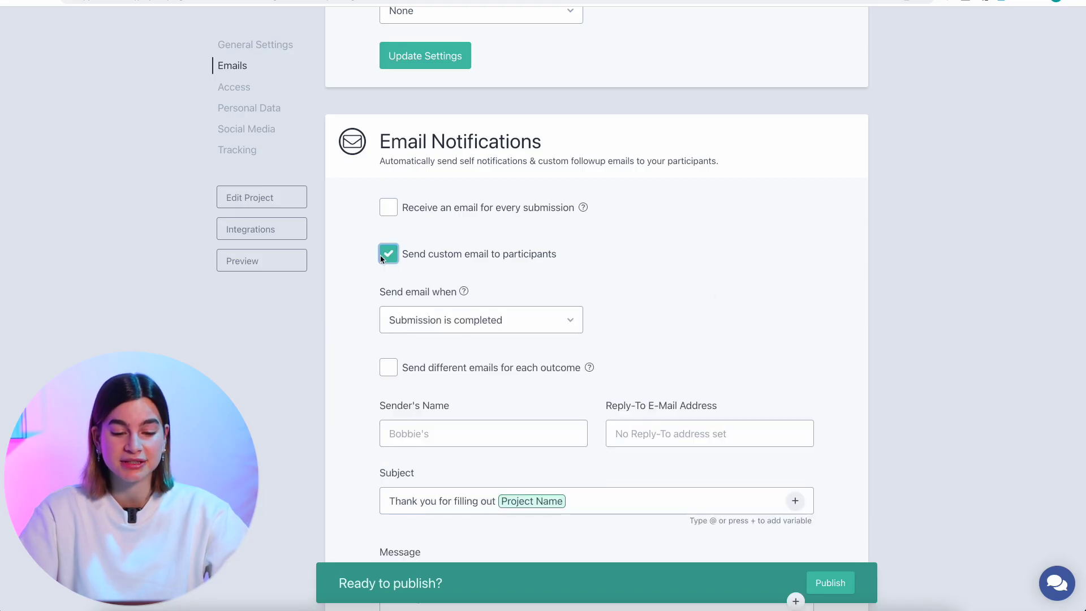
{"action": "scroll", "coordinate": [381, 260], "scroll_direction": "down", "scroll_amount": 2}
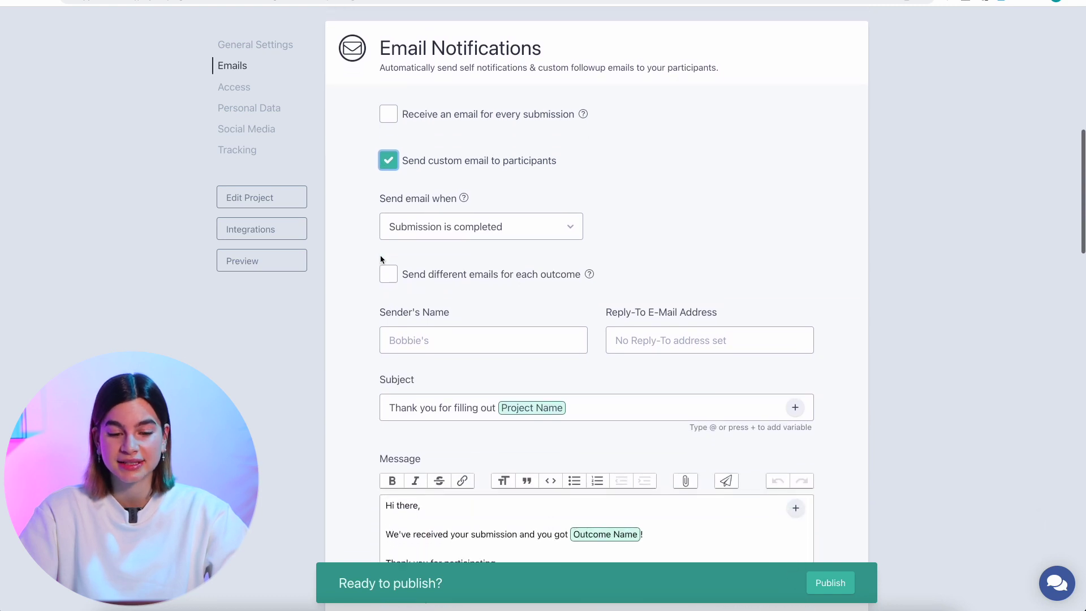
{"action": "left_click", "coordinate": [389, 274]}
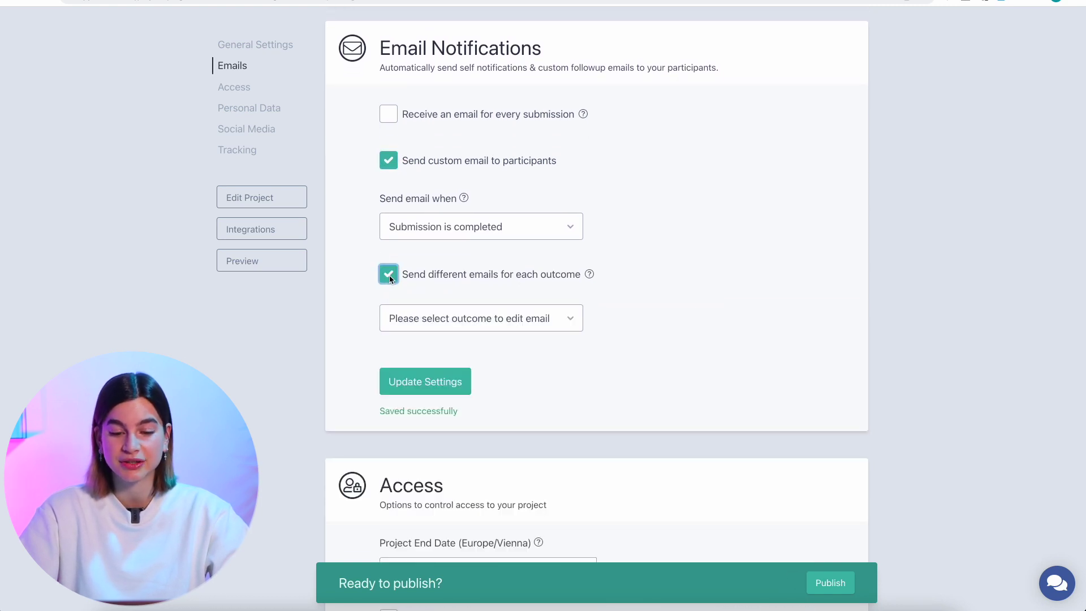
Step: Choose the Vegan outcome's email and add blank lines below its outcome sentence
{"action": "scroll", "coordinate": [359, 319], "scroll_direction": "down", "scroll_amount": 1}
{"action": "left_click", "coordinate": [482, 298]}
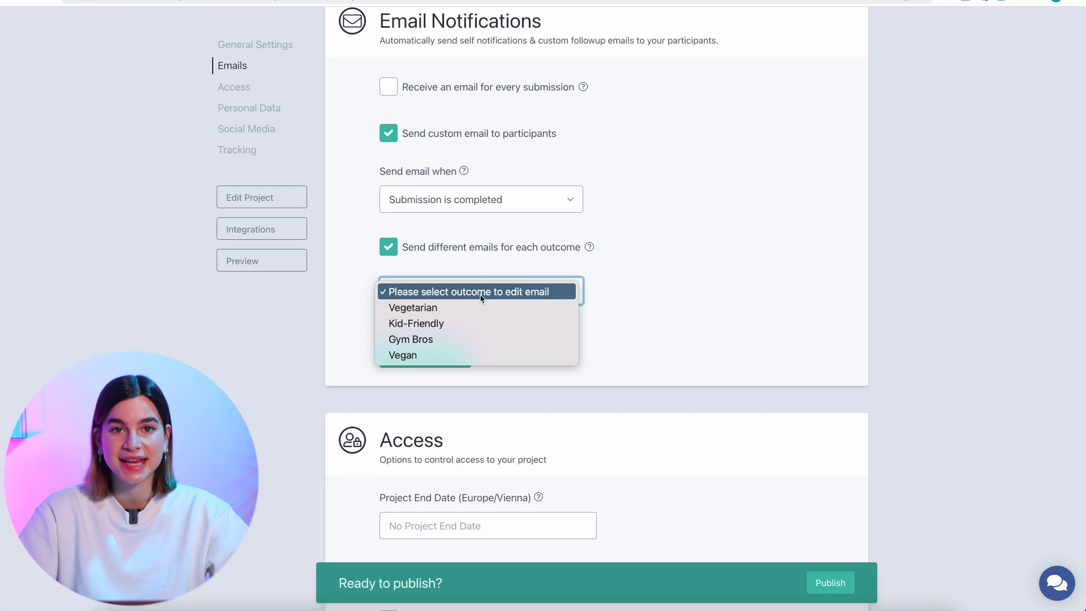
{"action": "left_click", "coordinate": [481, 355]}
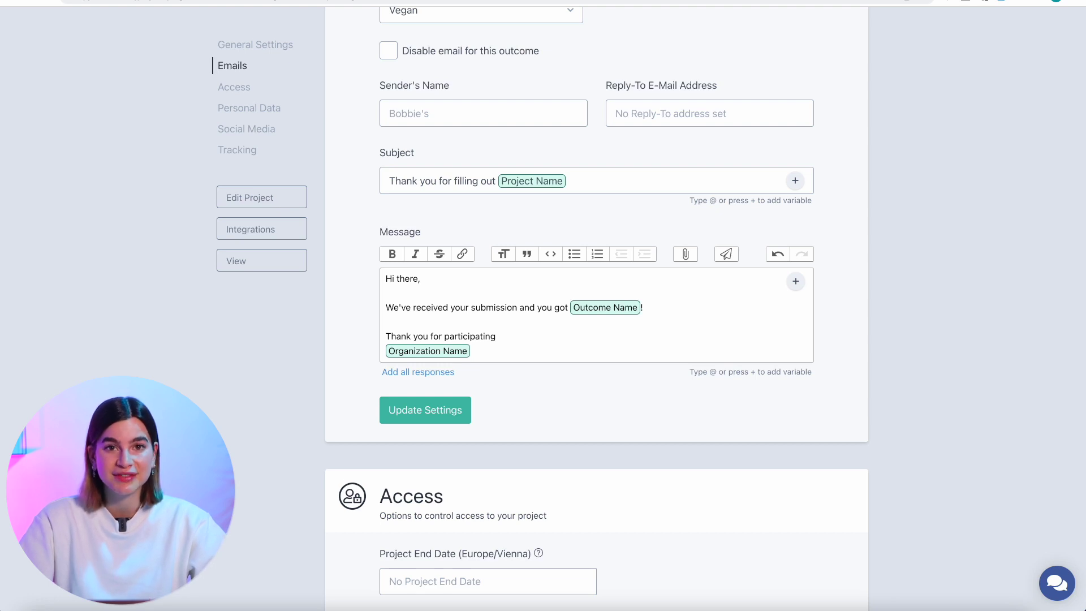
{"action": "key", "text": "Return"}
{"action": "key", "text": "Return"}
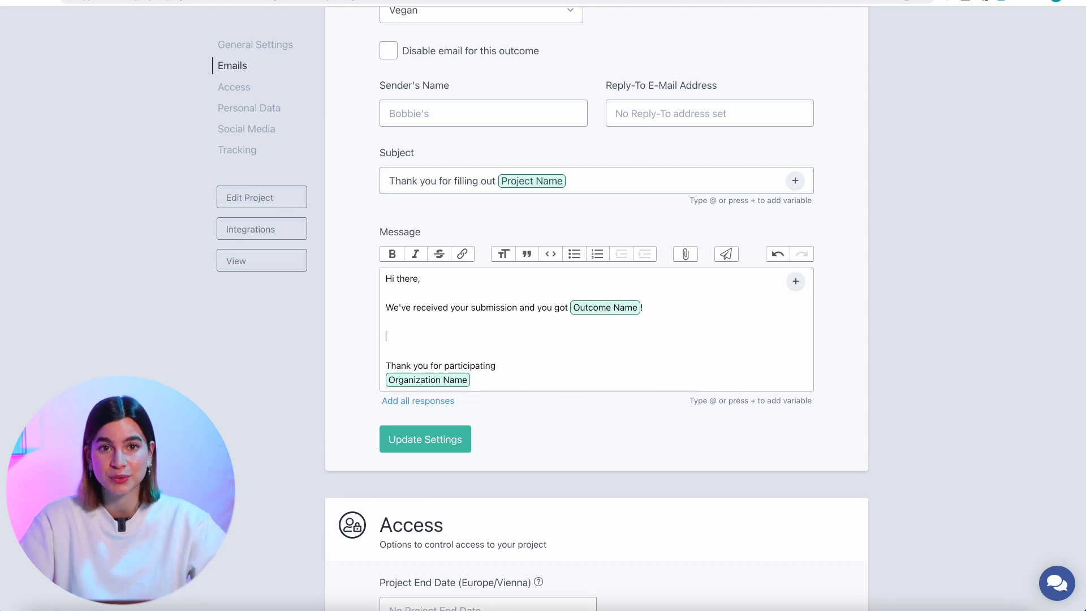
Step: Add vegan.gif and a First name greeting to the Vegan email, save settings, then publish
{"action": "left_click_drag", "start_coordinate": [12, 588], "coordinate": [402, 336]}
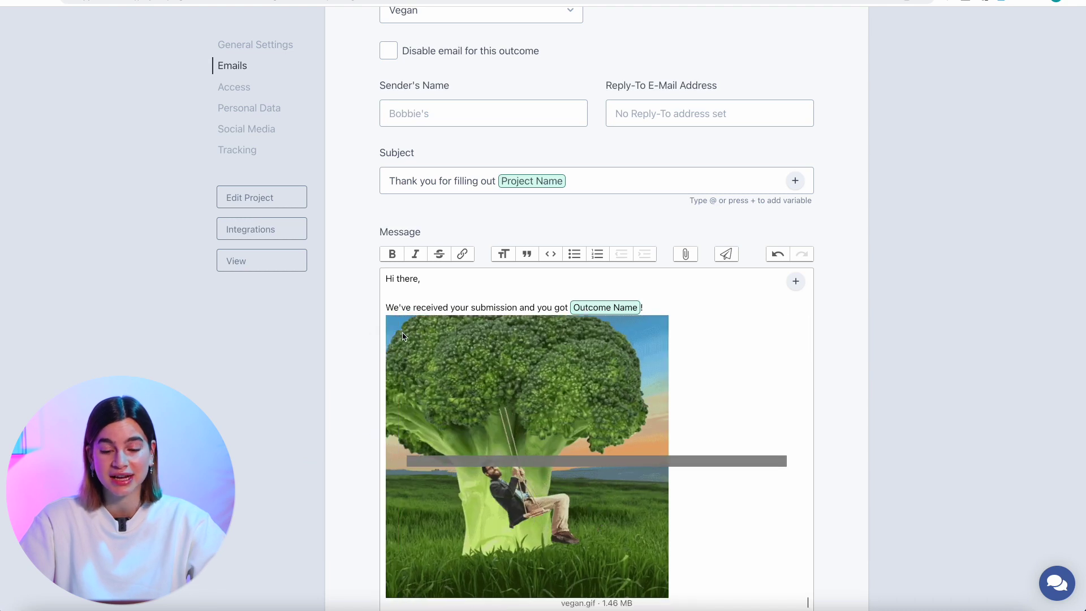
{"action": "scroll", "coordinate": [762, 500], "scroll_direction": "down", "scroll_amount": 2}
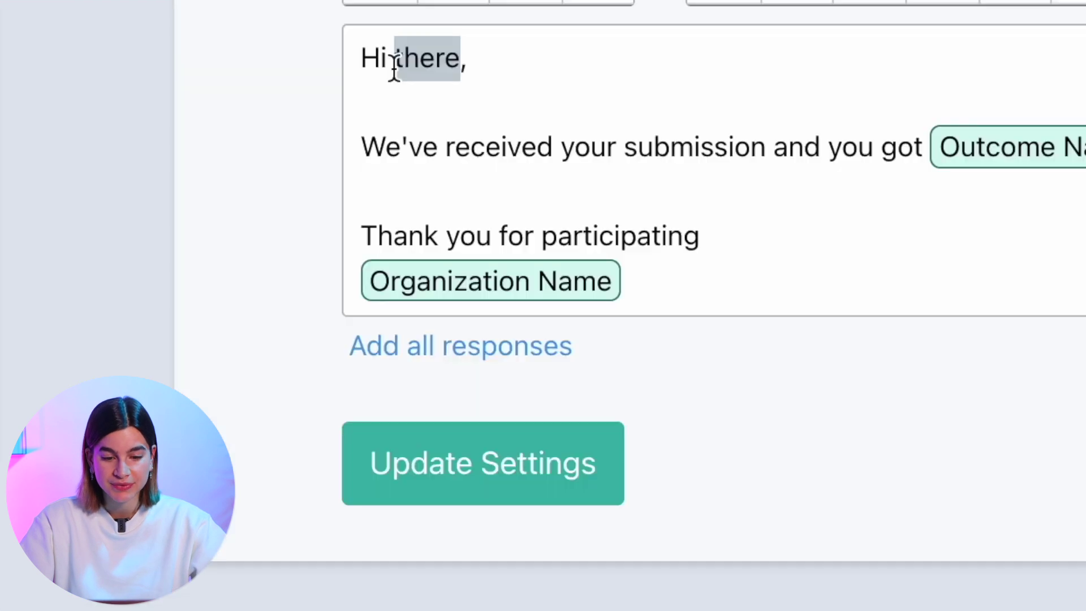
{"action": "type", "text": "@,"}
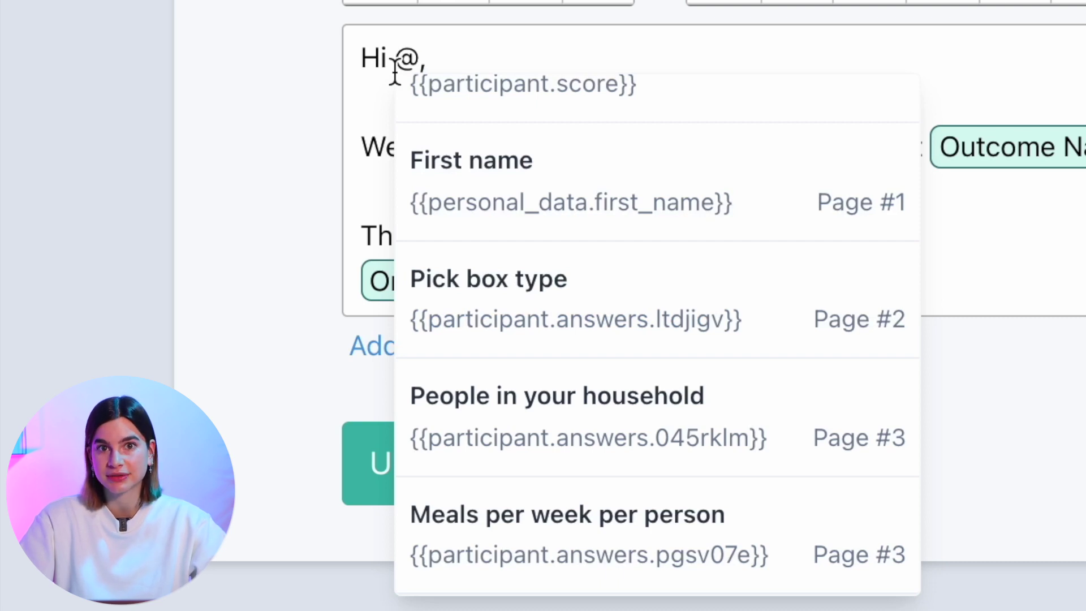
{"action": "scroll", "coordinate": [444, 165], "scroll_direction": "up", "scroll_amount": 1}
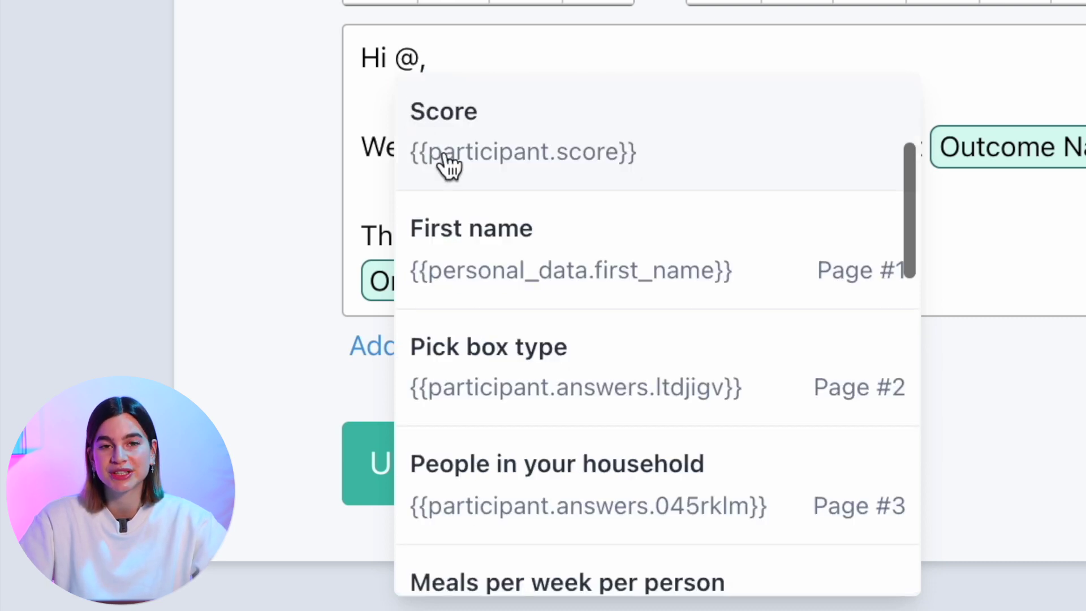
{"action": "left_click", "coordinate": [516, 286]}
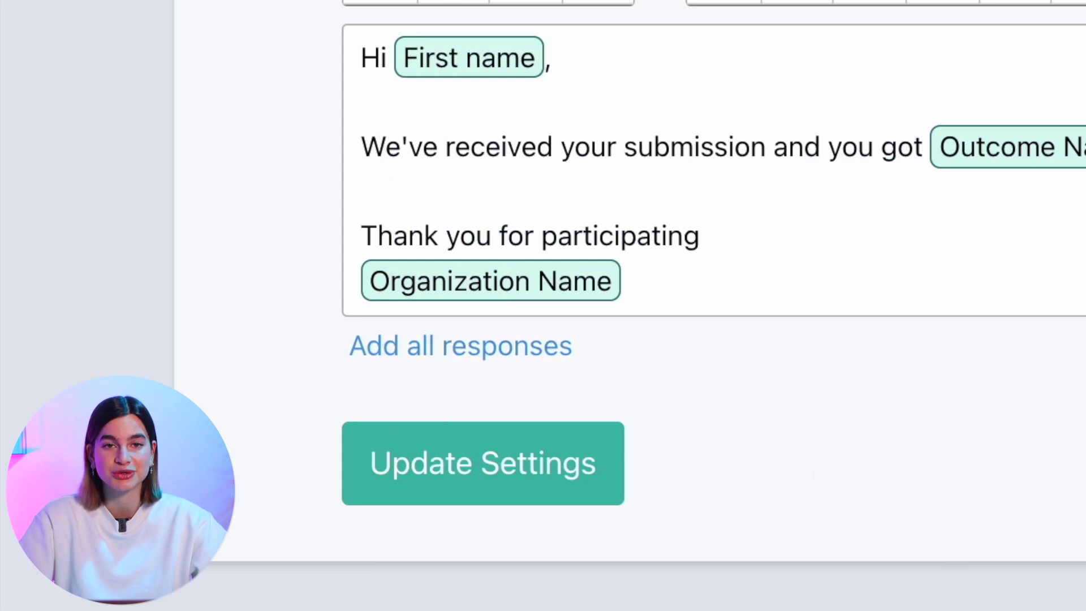
{"action": "left_click", "coordinate": [510, 476]}
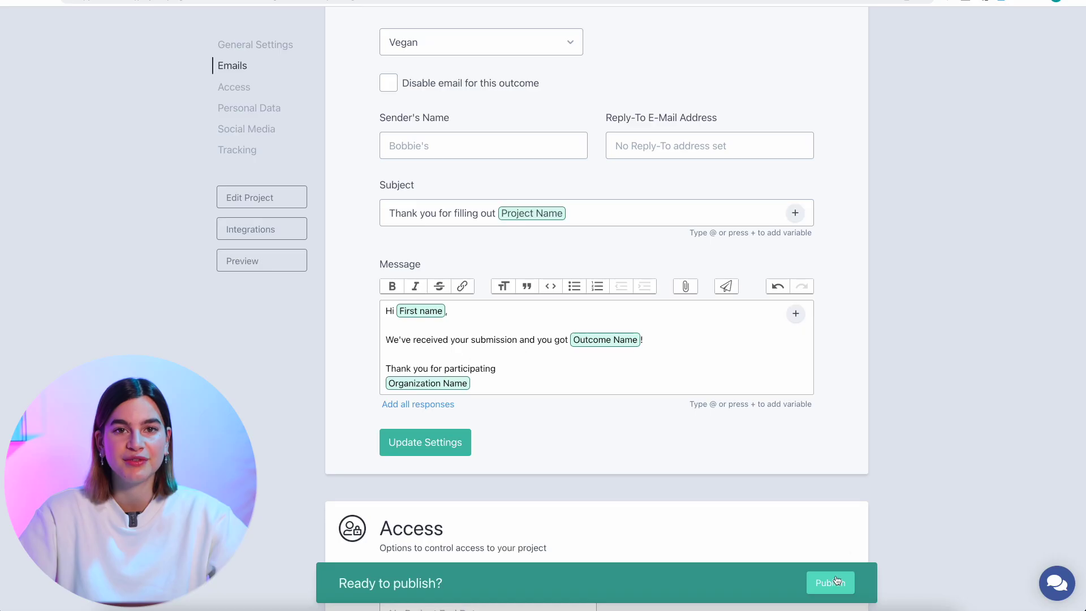
{"action": "left_click", "coordinate": [830, 582]}
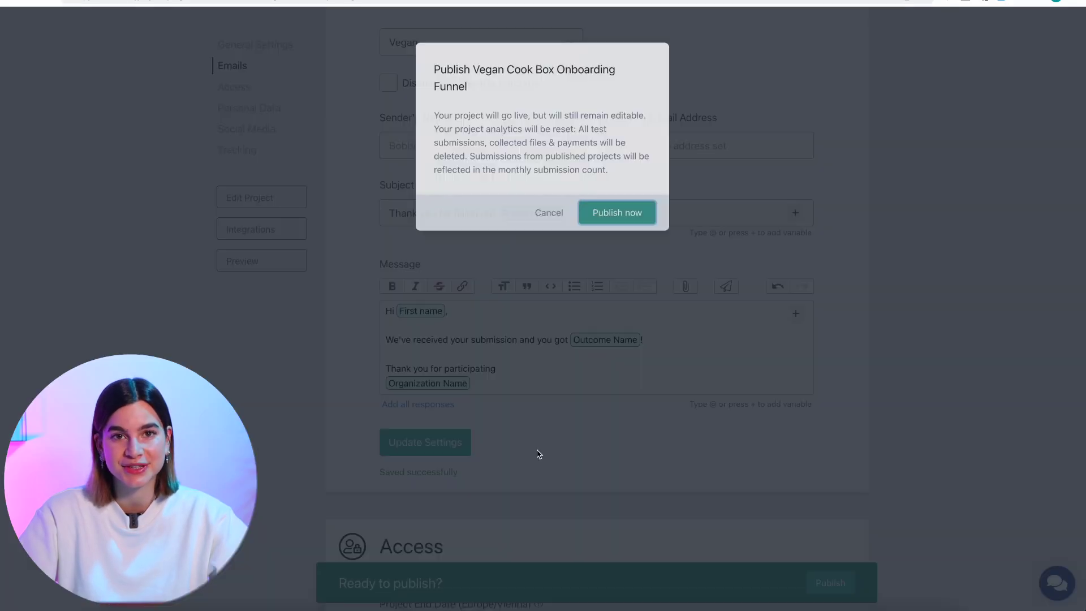
Step: Confirm Publish now and set the embed code to Fullscreen embed
{"action": "left_click", "coordinate": [617, 213]}
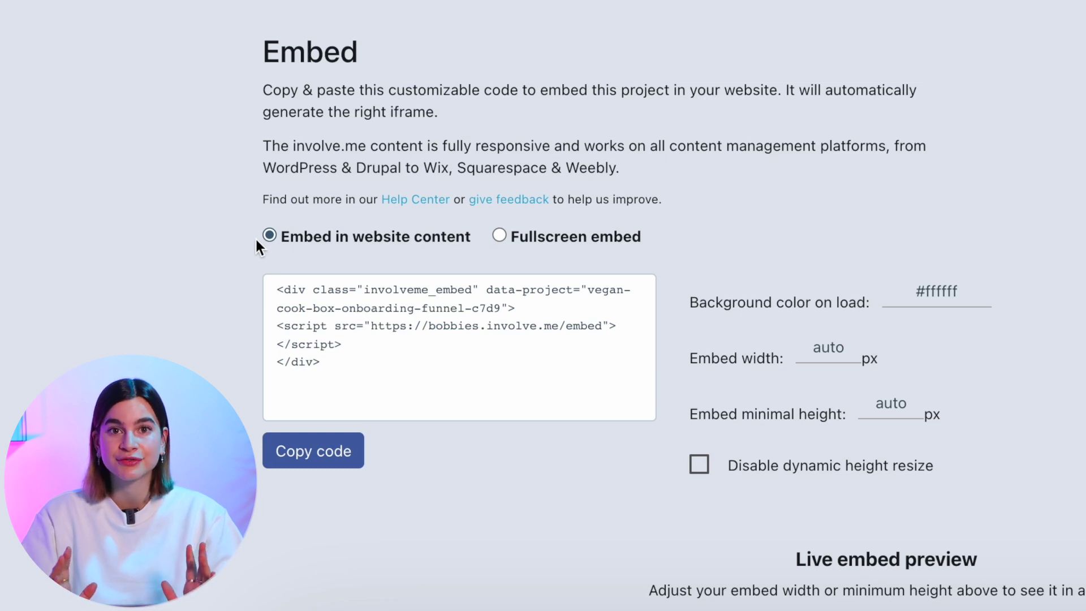
{"action": "left_click", "coordinate": [500, 236]}
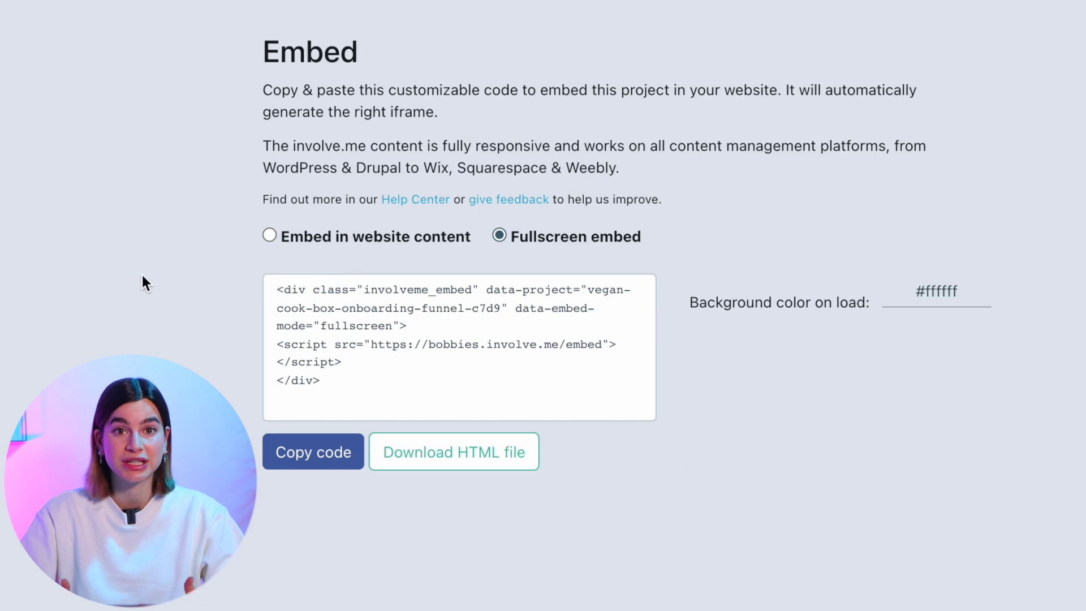